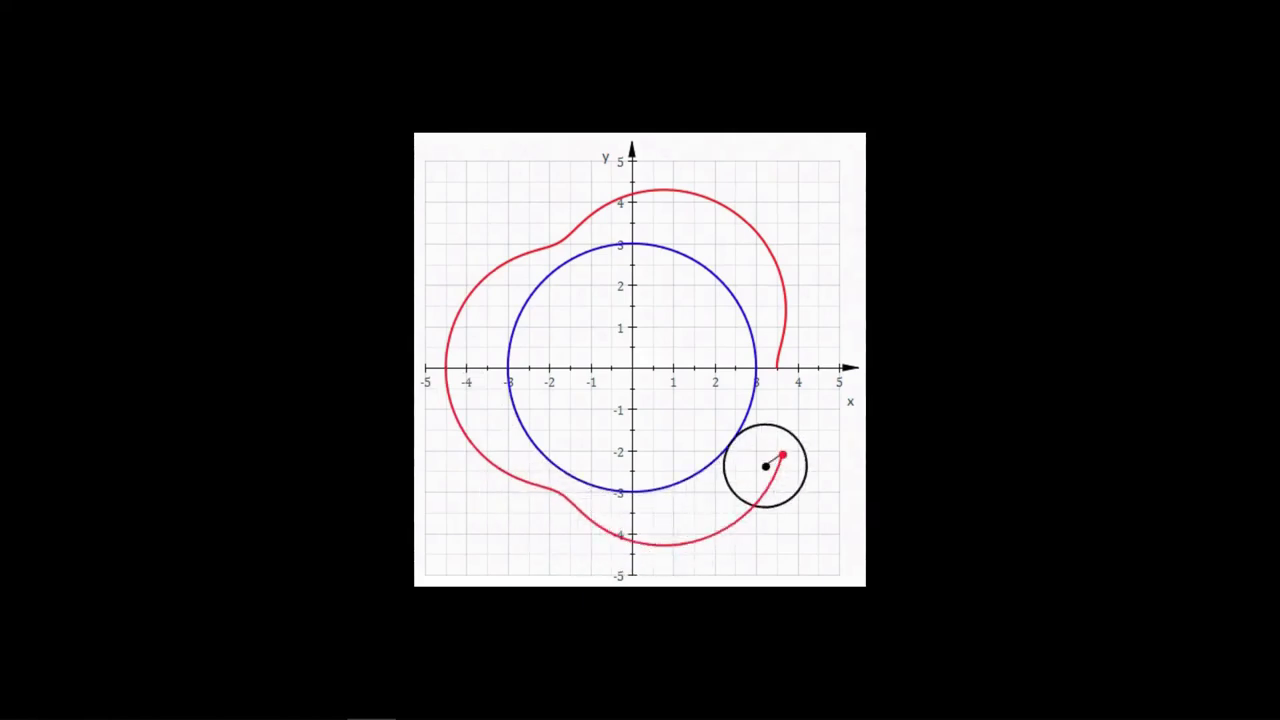
# Watch the animation of the small circle rolling around the large one, close its full-screen view and switch to Blender
pyautogui.moveTo(706, 234)
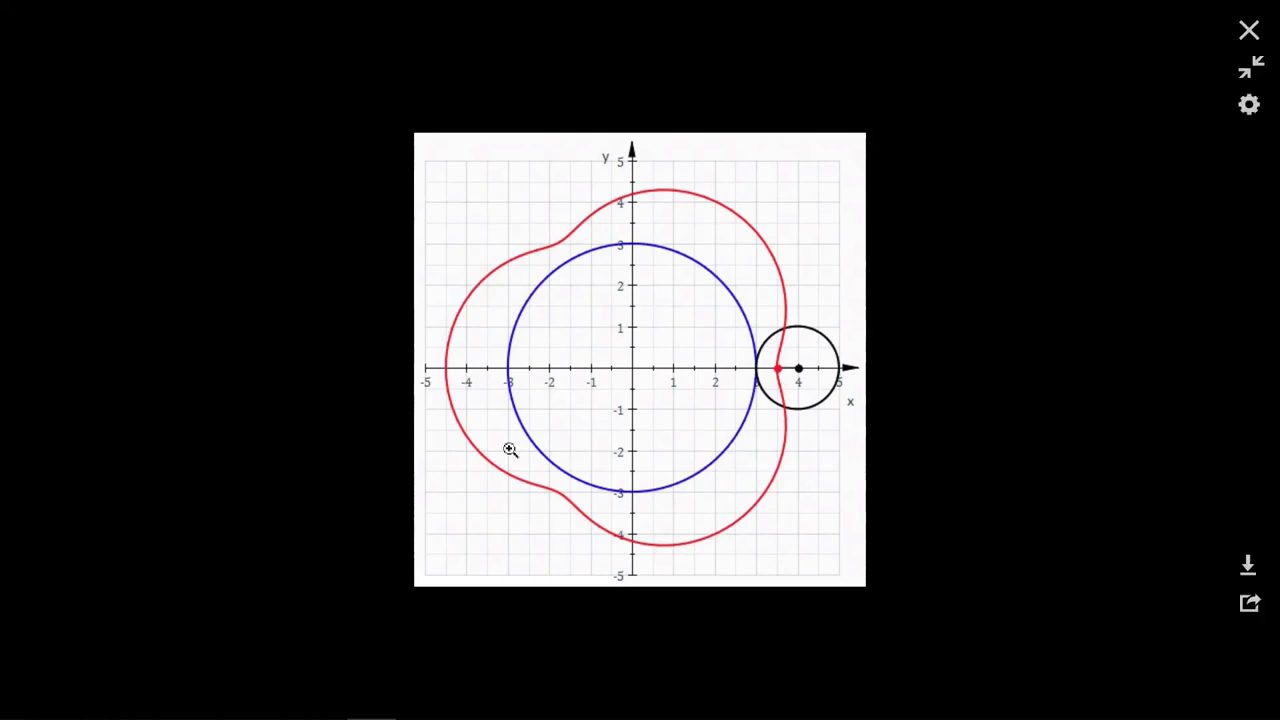
pyautogui.moveTo(1032, 660)
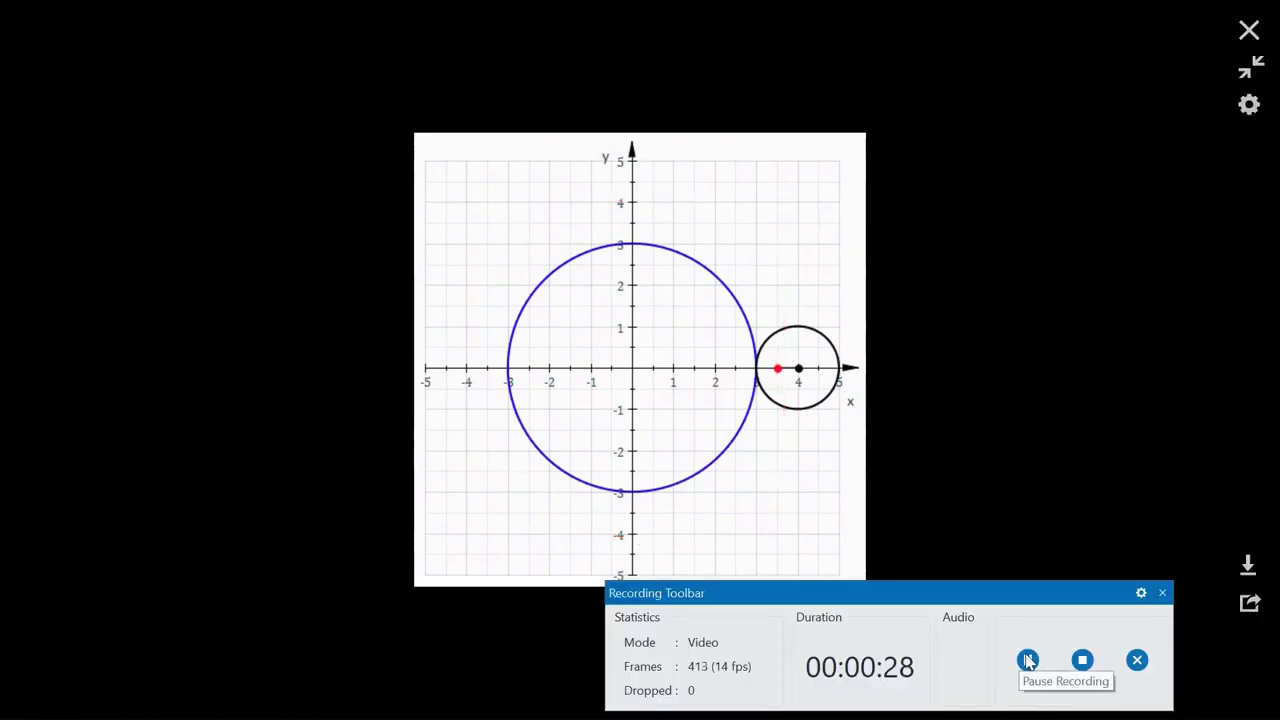
pyautogui.press('Escape')
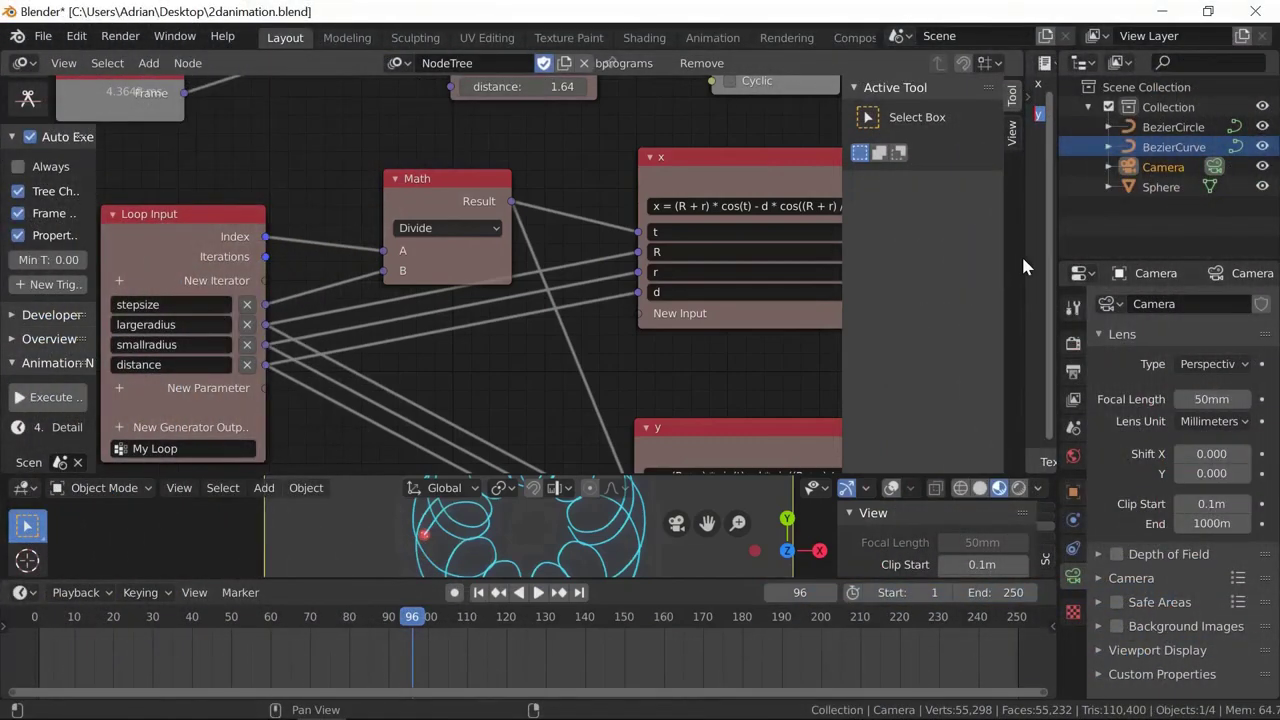
# Widen the text editor until both the x and y equations are fully readable, and clear the selection on the y equation
pyautogui.moveTo(1023, 259); pyautogui.dragTo(585, 343)
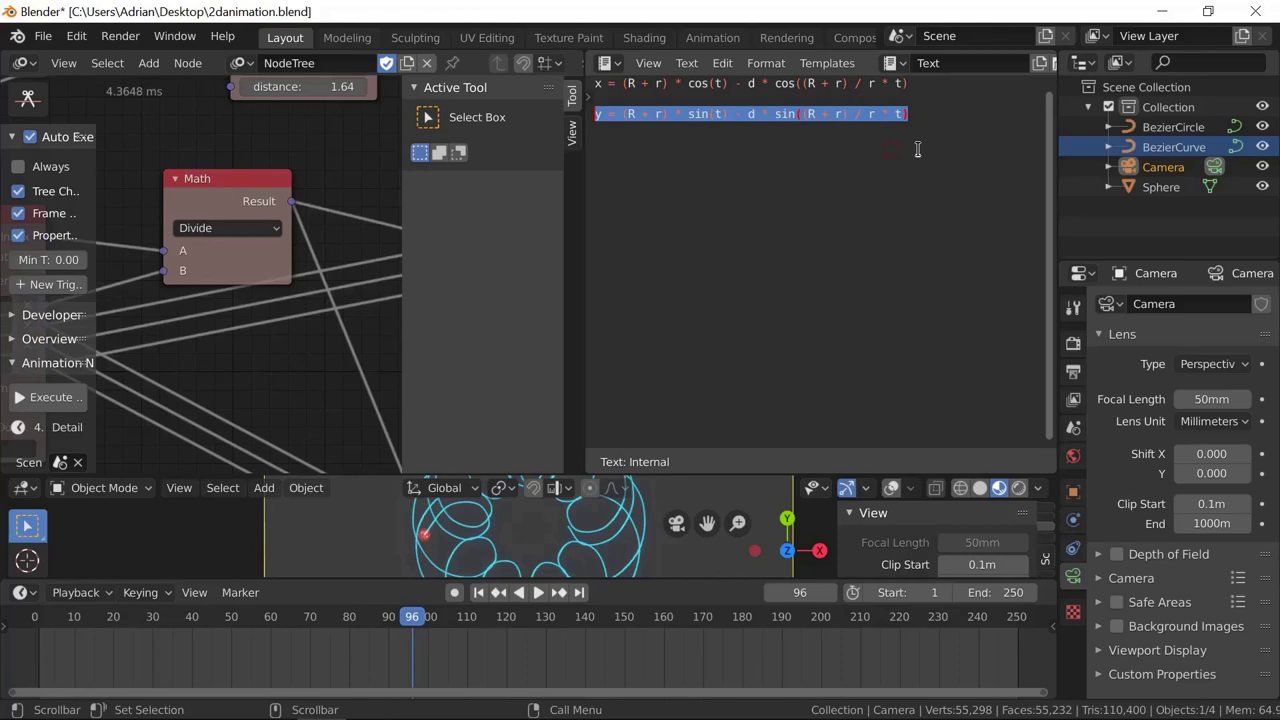
pyautogui.click(938, 85)
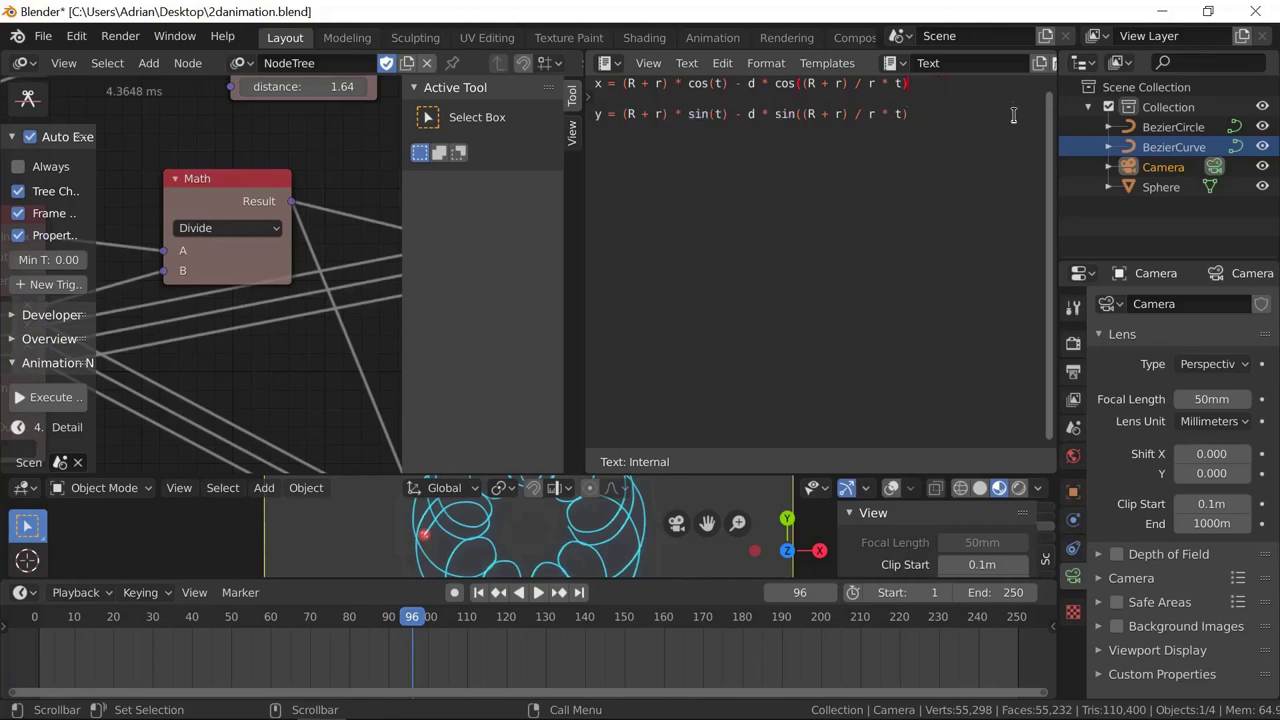
pyautogui.scroll(-5, 958, 62)
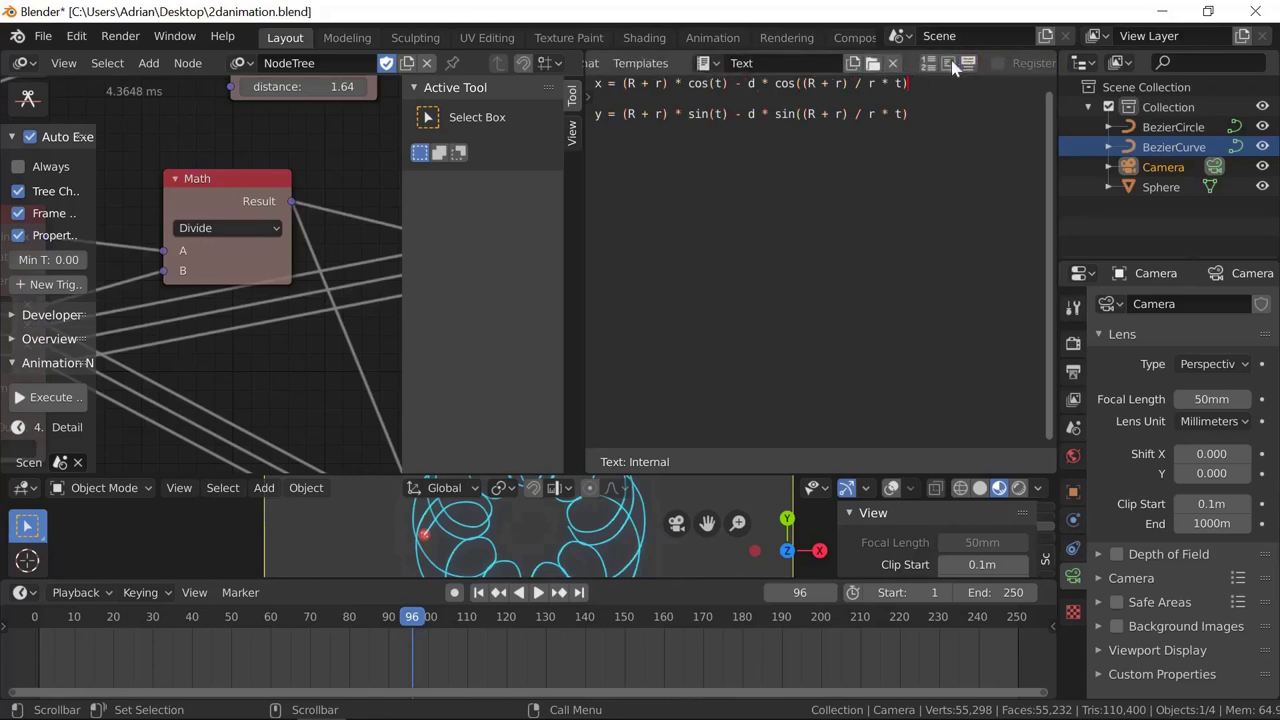
# Try the text editor's line number, word wrap and syntax highlighting display options on the equations
pyautogui.click(968, 64)
pyautogui.click(927, 65)
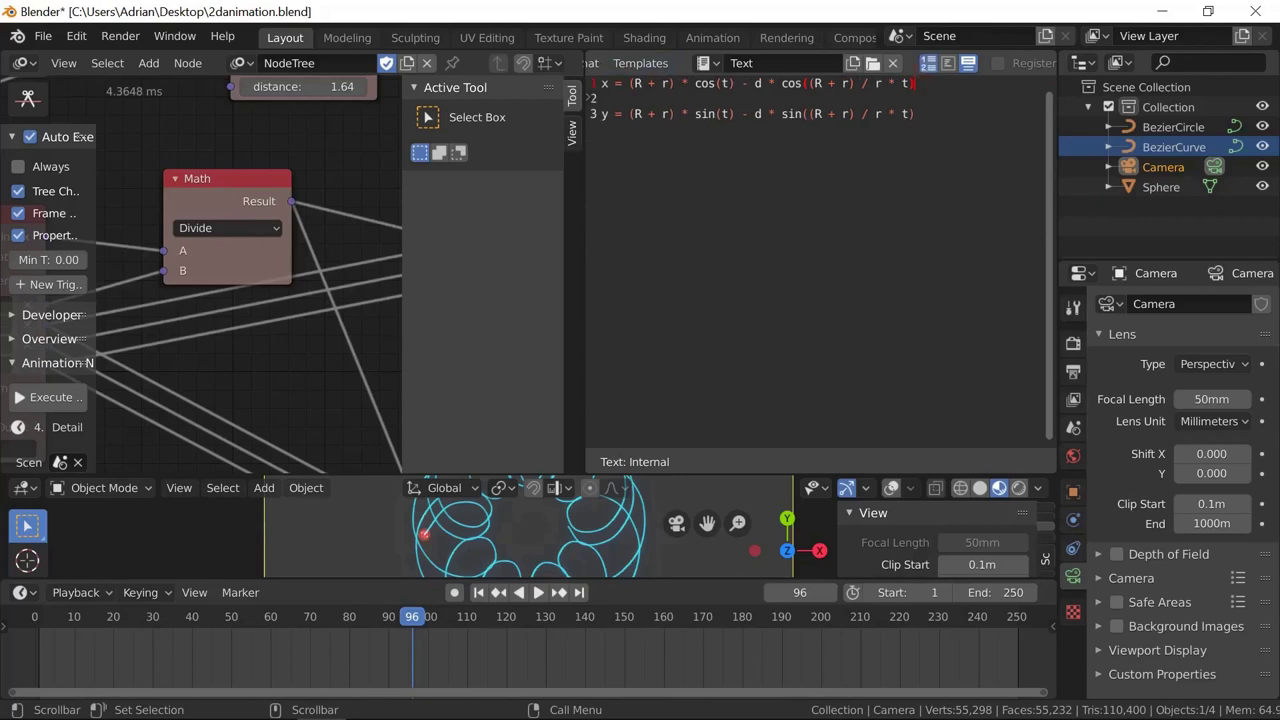
pyautogui.click(949, 66)
pyautogui.click(949, 66)
pyautogui.click(930, 66)
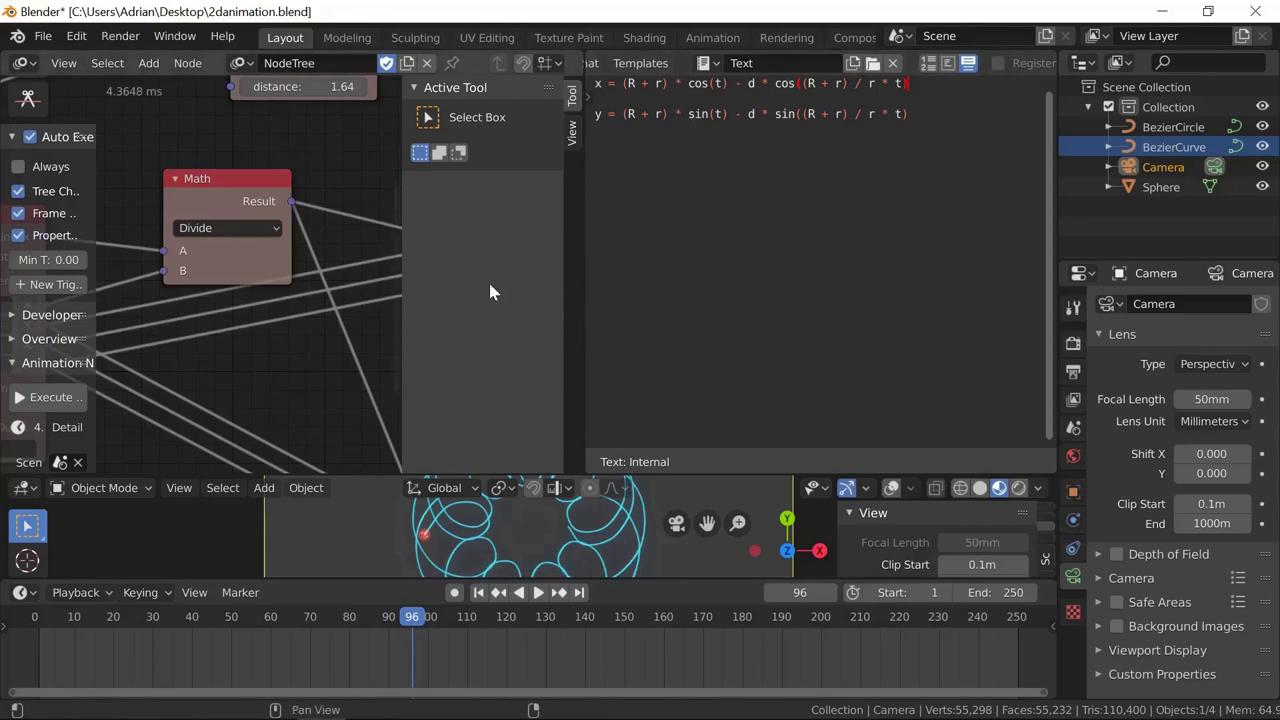
# Highlight the x equation in the text and narrow the text editor to give the node tree more room
pyautogui.moveTo(951, 80); pyautogui.dragTo(573, 92)
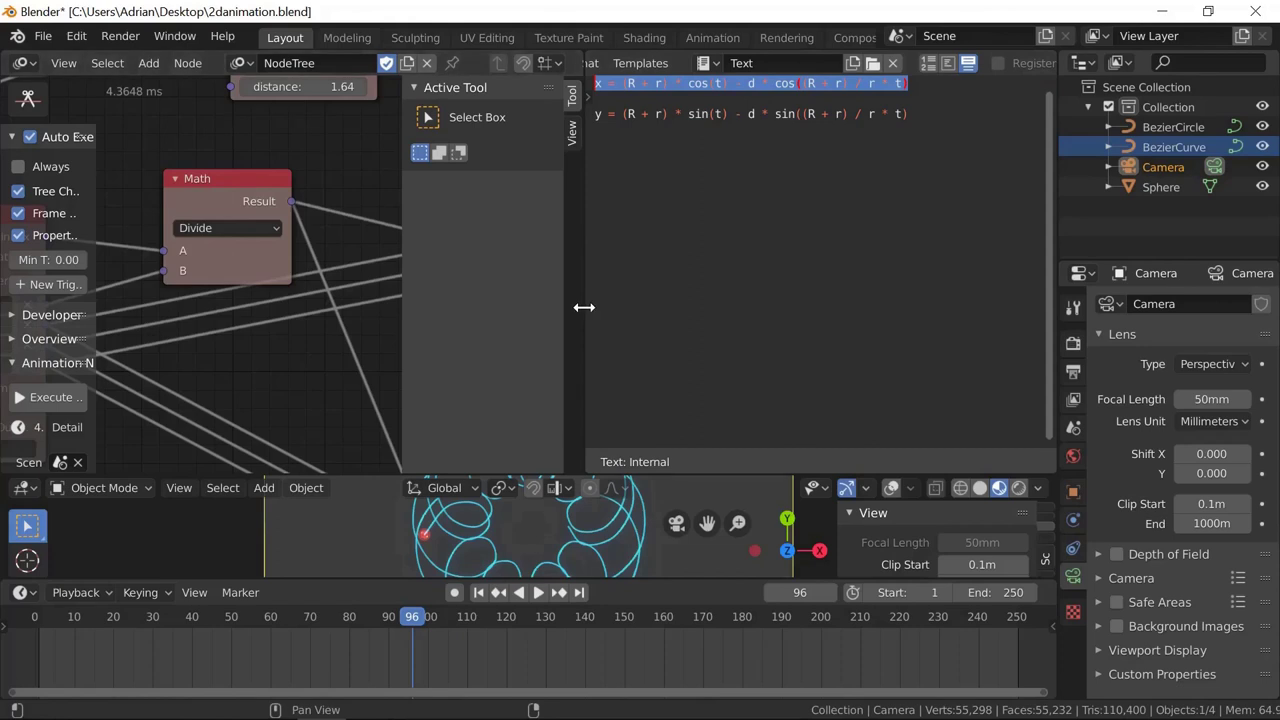
pyautogui.moveTo(584, 308); pyautogui.dragTo(968, 241)
pyautogui.moveTo(210, 145); pyautogui.dragTo(6, 180, button='middle')
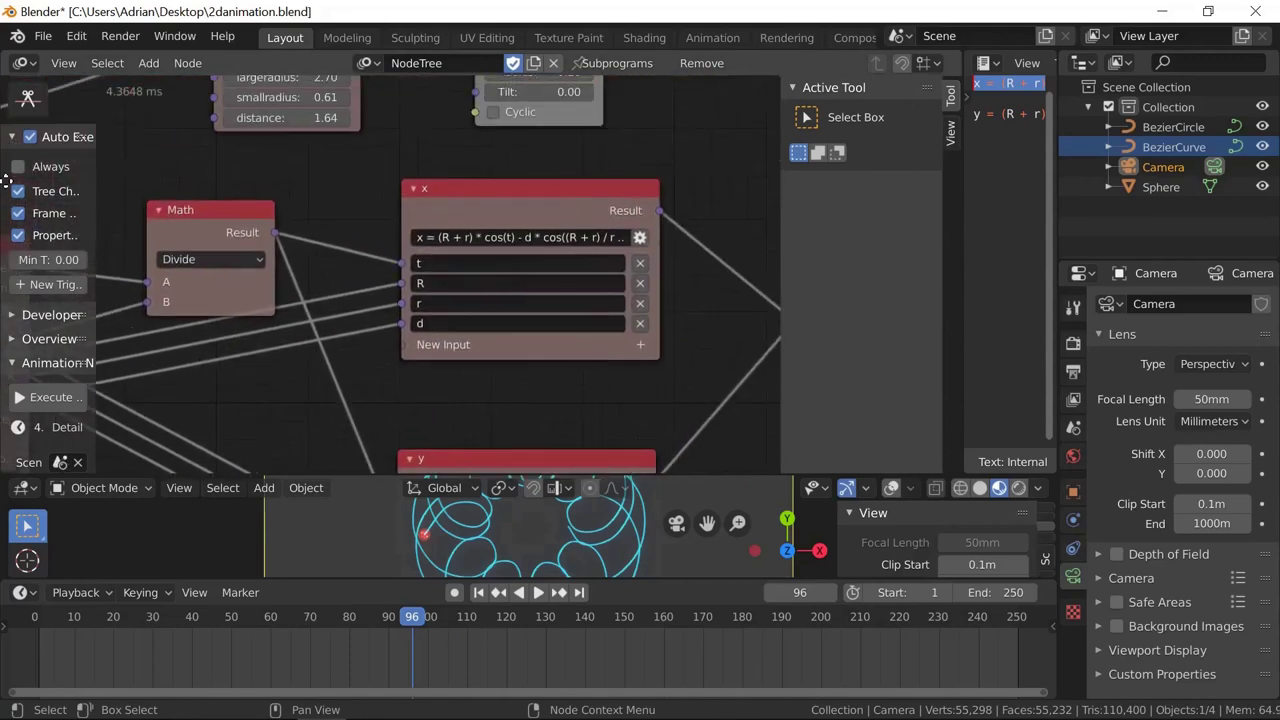
# Select the x expression node and examine how the loop inputs feed the Combine Vector, Object Transforms Output and Vector List nodes
pyautogui.click(487, 208)
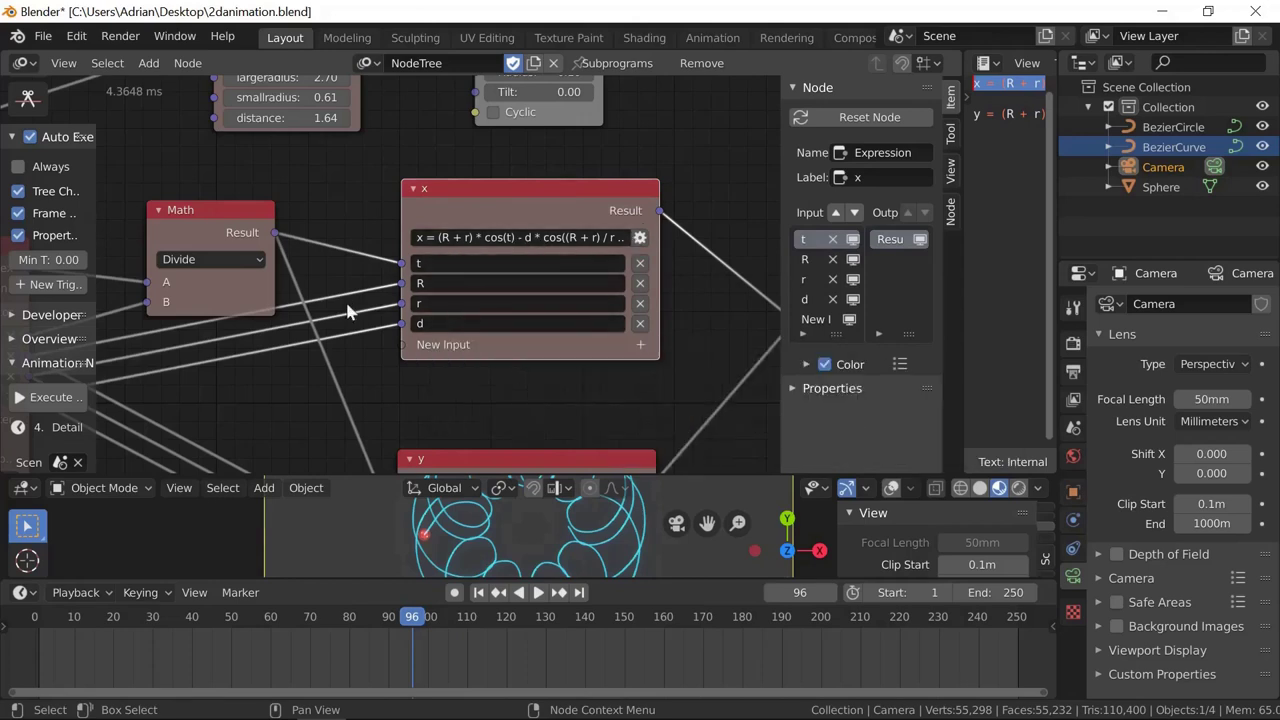
pyautogui.scroll(-5, 301, 398)
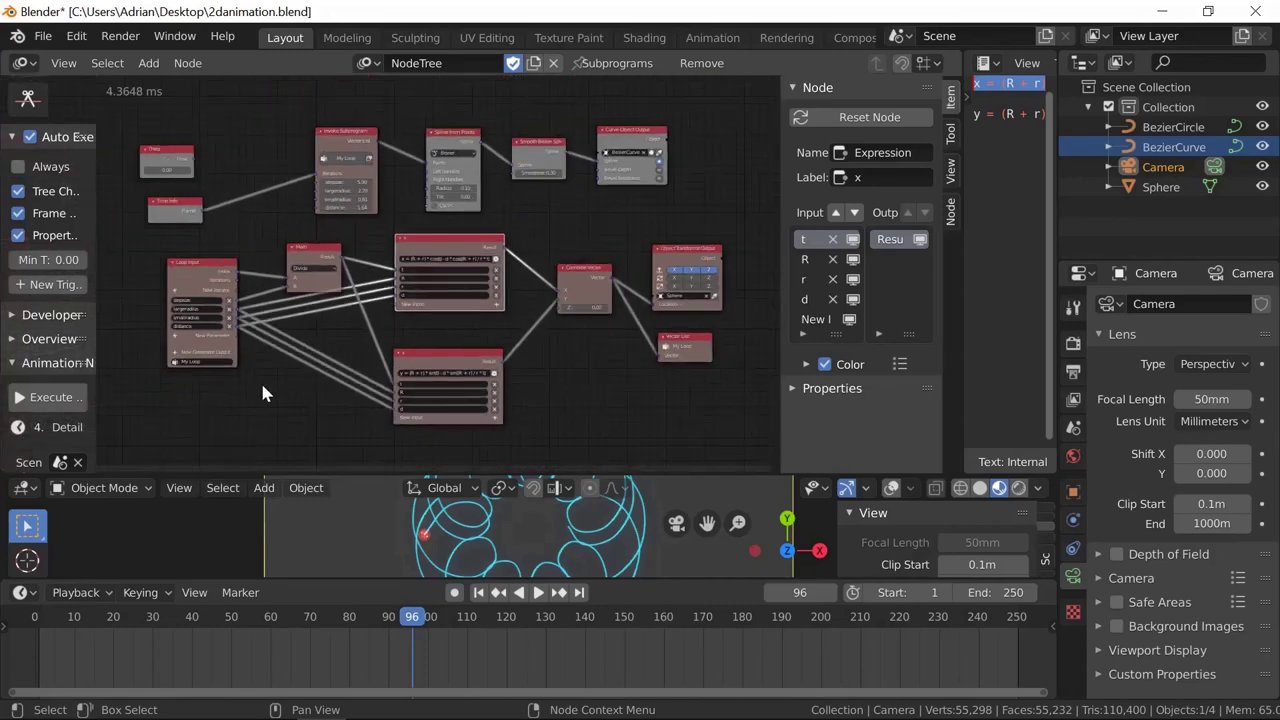
pyautogui.moveTo(264, 384); pyautogui.dragTo(336, 380, button='middle')
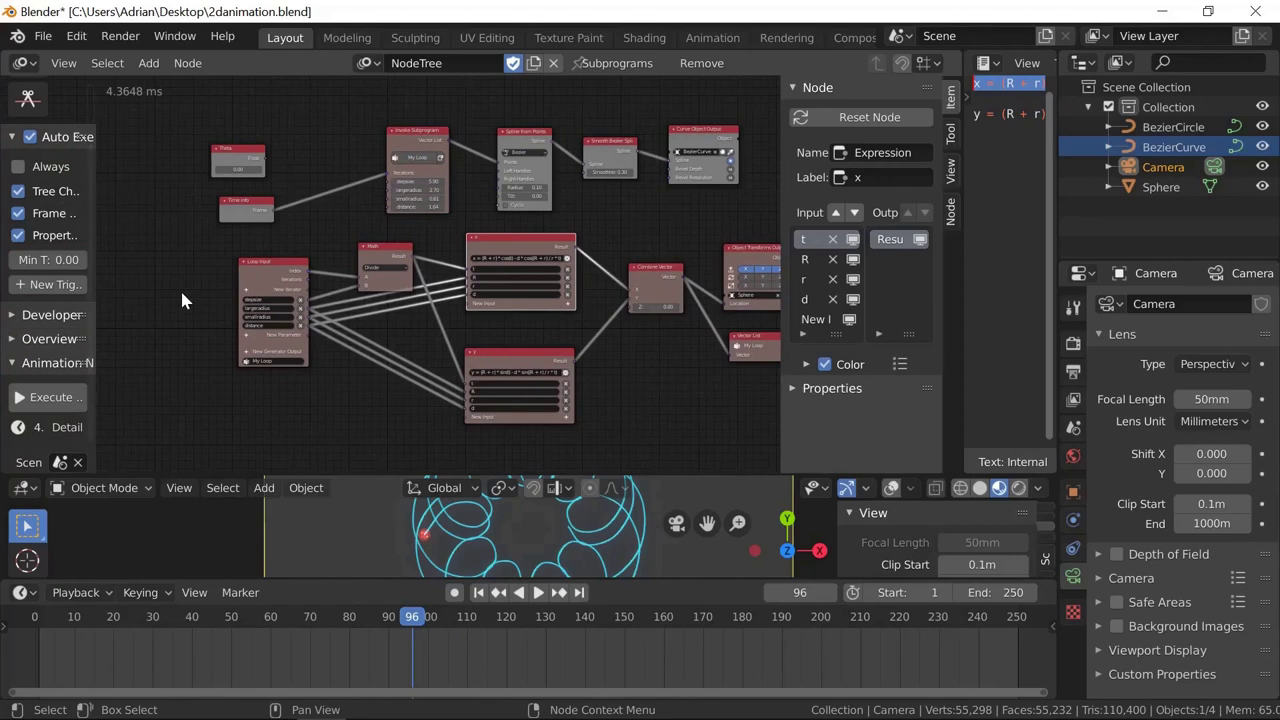
pyautogui.scroll(3, 180, 288)
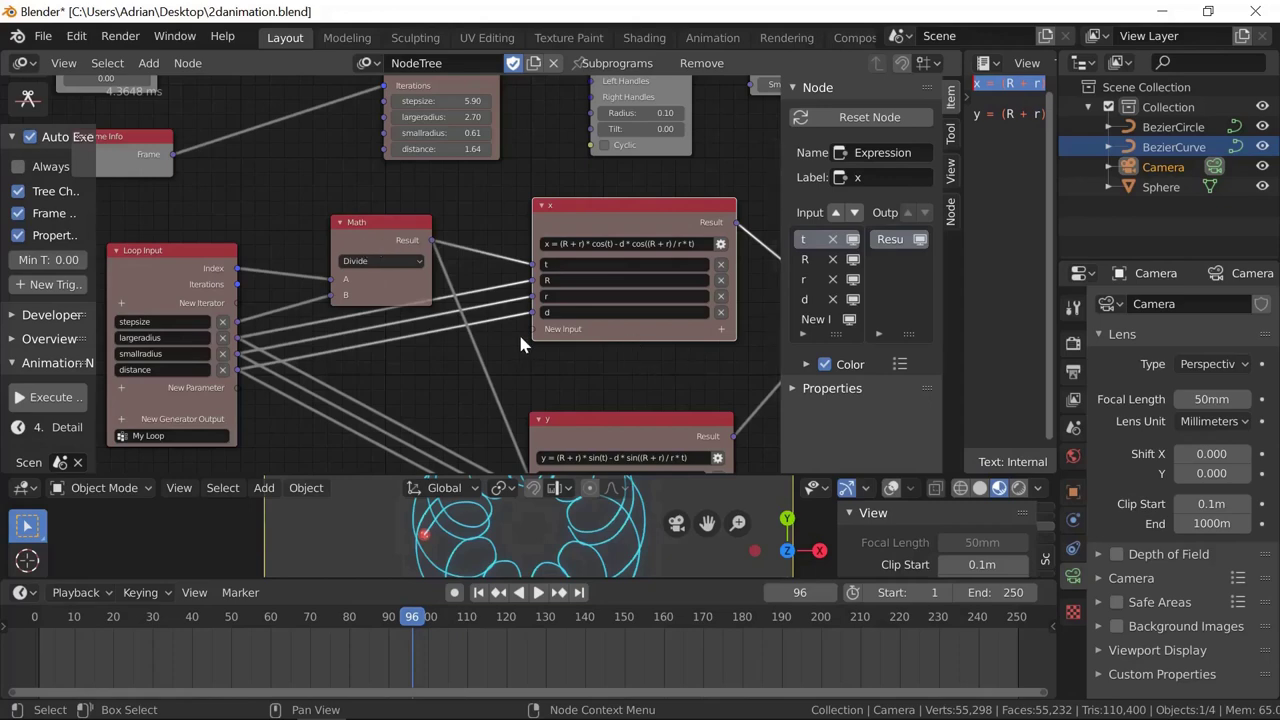
pyautogui.scroll(-2, 518, 335)
pyautogui.scroll(-2, 520, 344)
pyautogui.scroll(1, 644, 343)
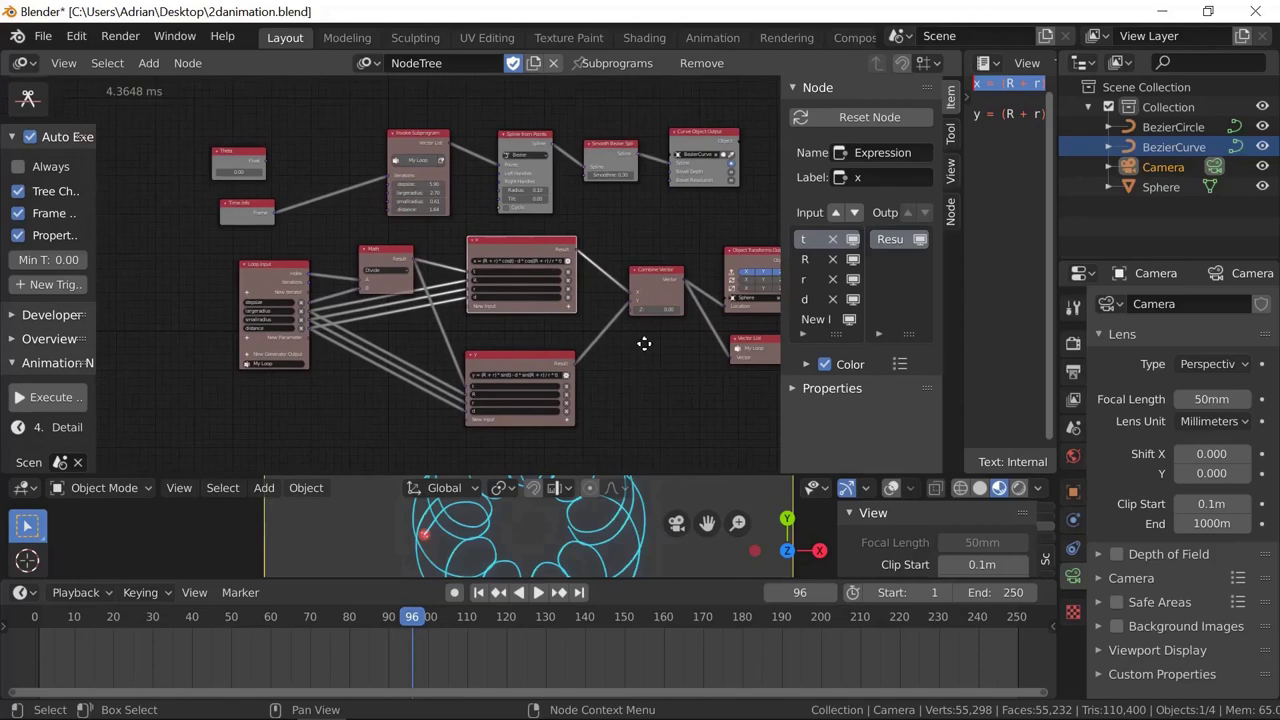
pyautogui.moveTo(644, 343); pyautogui.dragTo(418, 388, button='middle')
pyautogui.scroll(3, 418, 395)
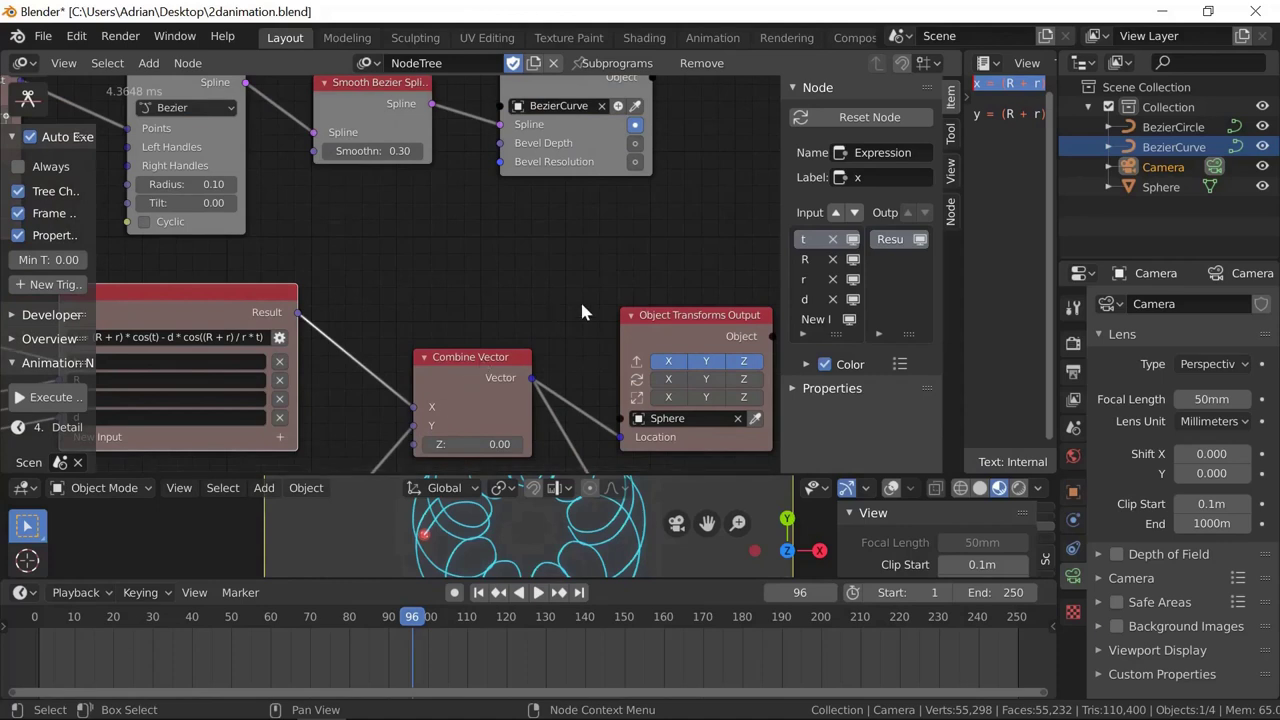
pyautogui.moveTo(581, 306); pyautogui.dragTo(408, 281, button='middle')
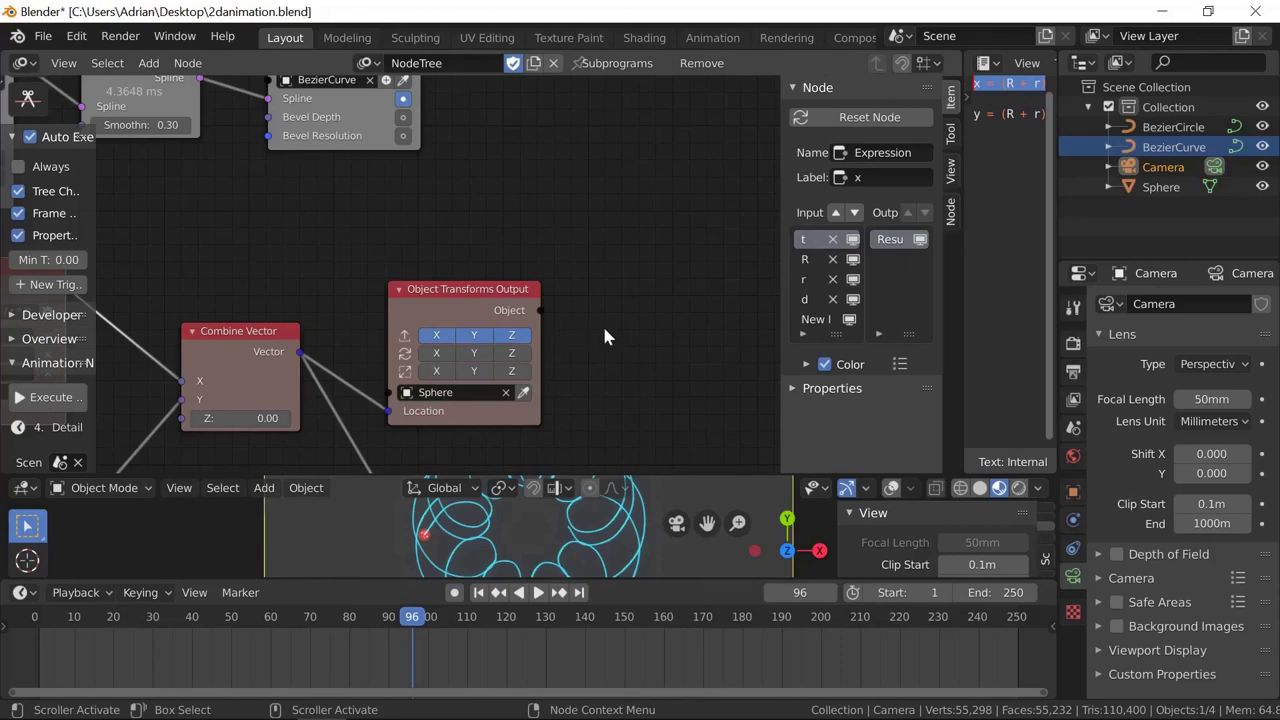
pyautogui.moveTo(604, 337); pyautogui.dragTo(633, 217, button='middle')
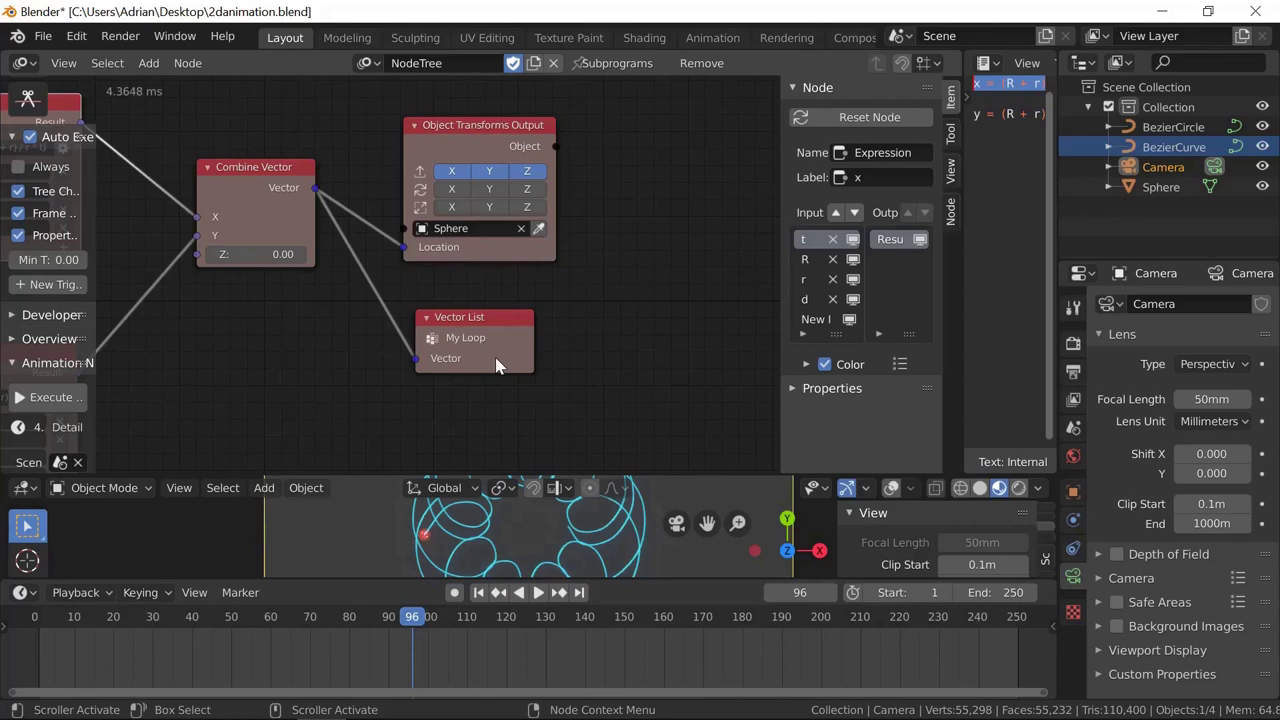
pyautogui.moveTo(674, 291); pyautogui.dragTo(708, 382, button='middle')
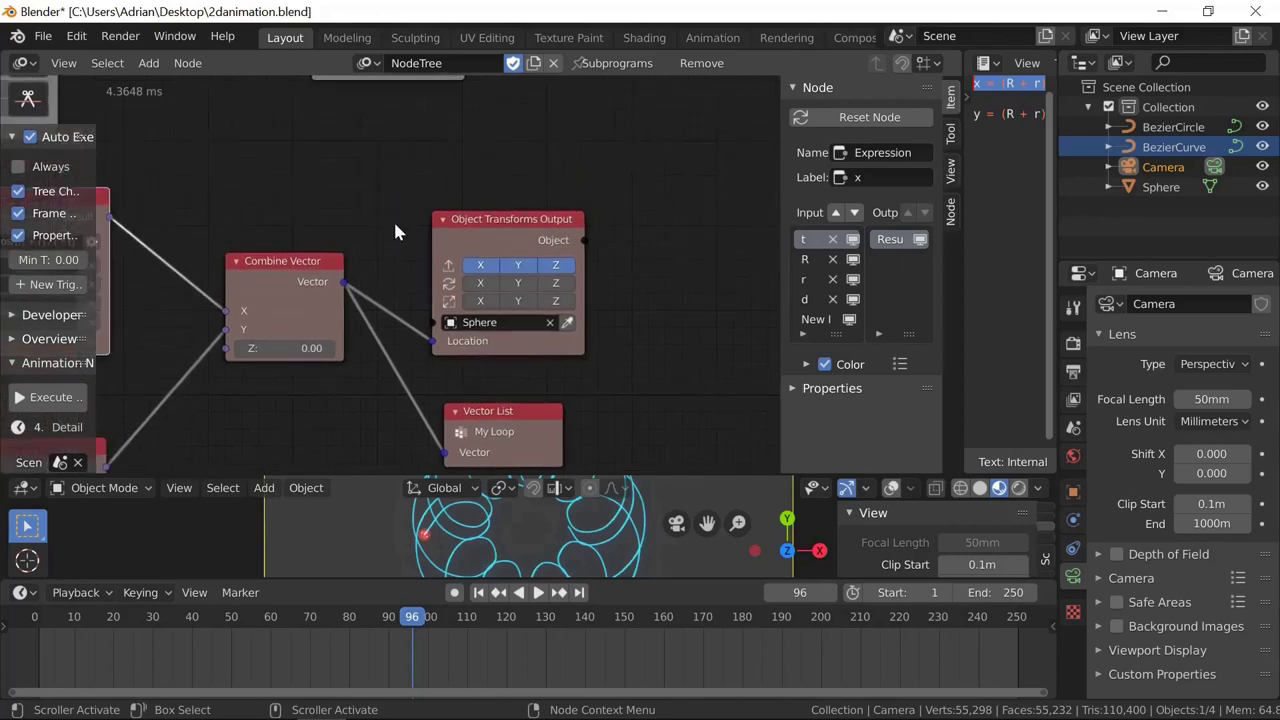
# Select the BezierCurve object and return the timeline to frame 1
pyautogui.moveTo(261, 160); pyautogui.dragTo(668, 354, button='middle')
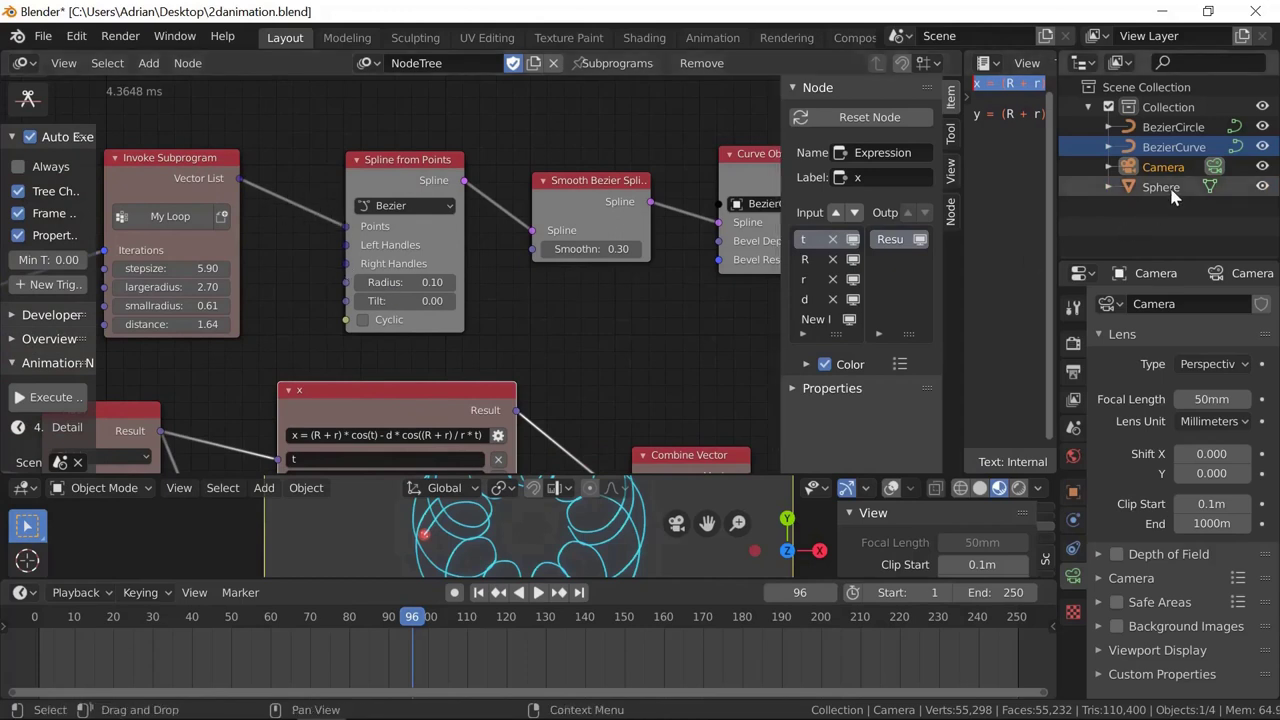
pyautogui.click(1172, 148)
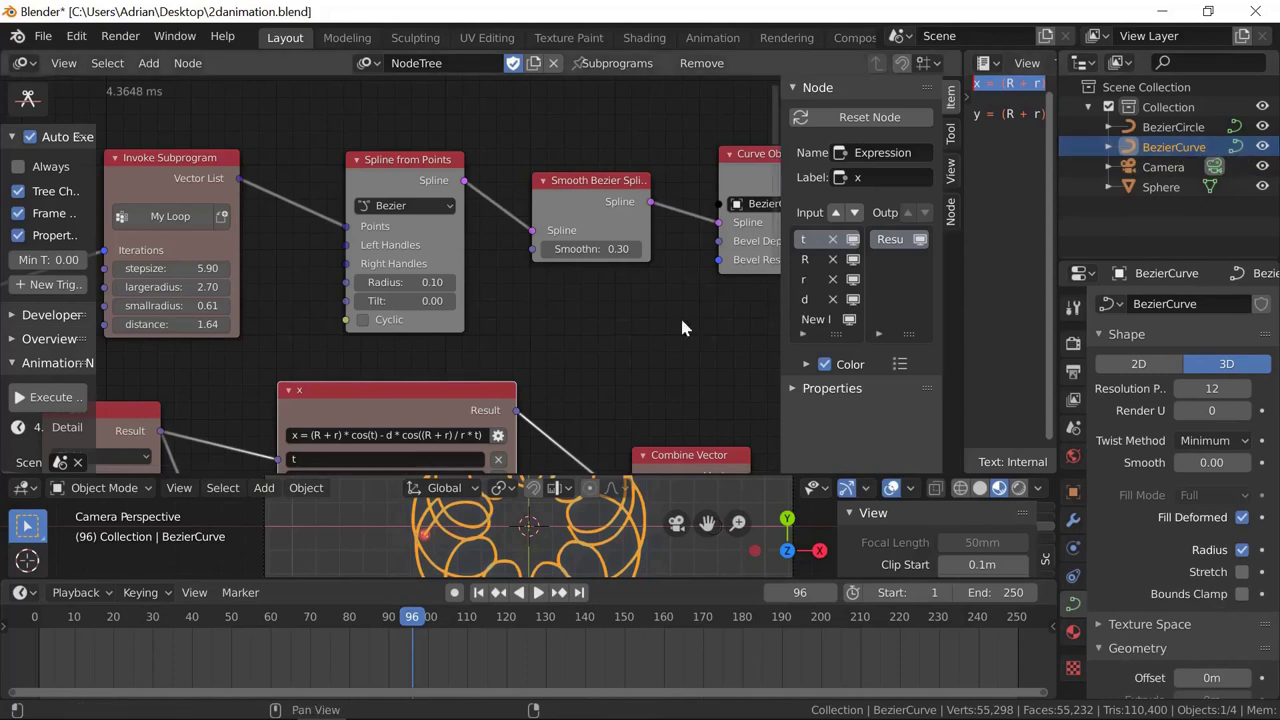
pyautogui.click(478, 592)
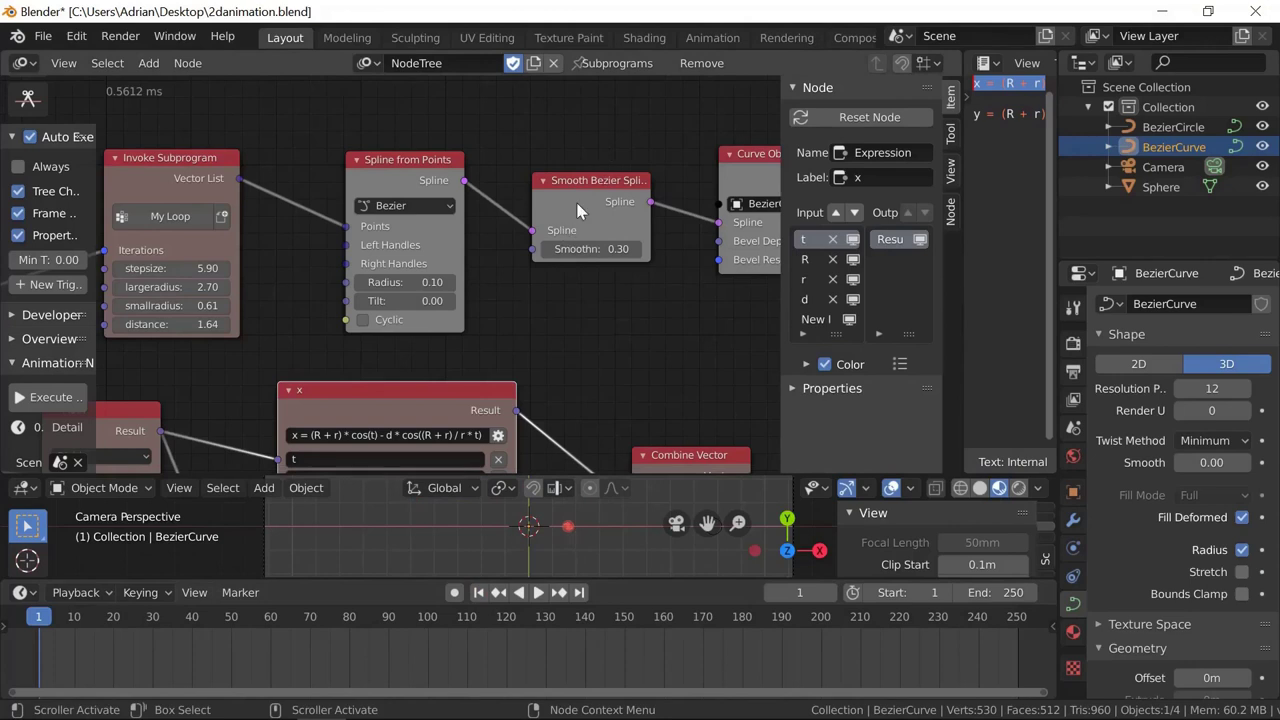
# Examine the Curve Object Output node and the BezierCurve's geometry and bevel settings
pyautogui.scroll(1, 626, 123)
pyautogui.moveTo(628, 130); pyautogui.dragTo(359, 130, button='middle')
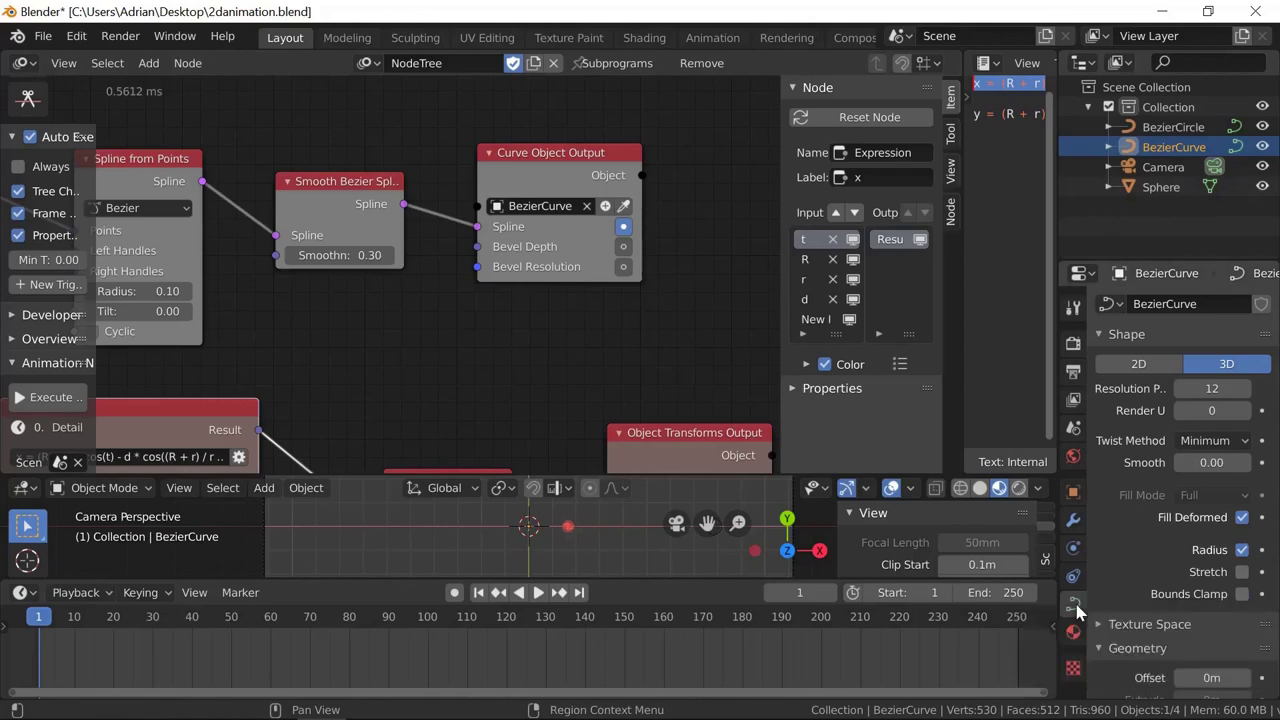
pyautogui.scroll(-2, 1152, 530)
pyautogui.scroll(-3, 1155, 538)
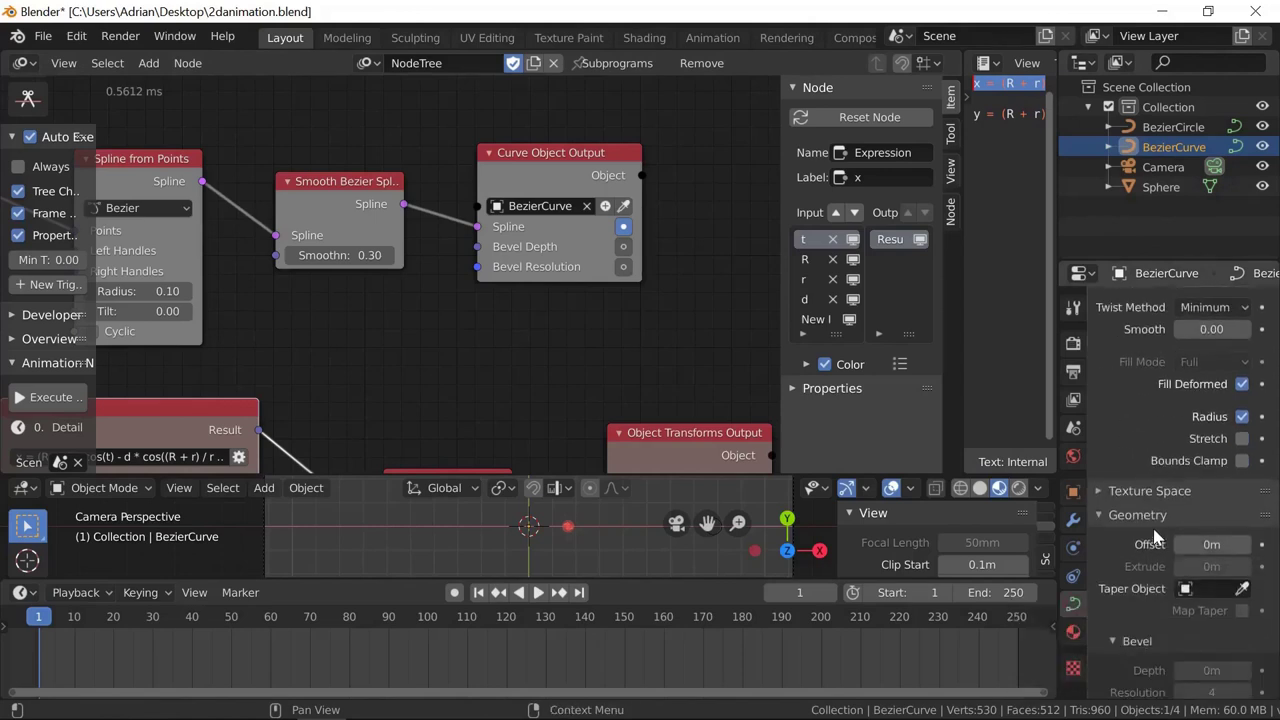
pyautogui.scroll(-6, 1152, 525)
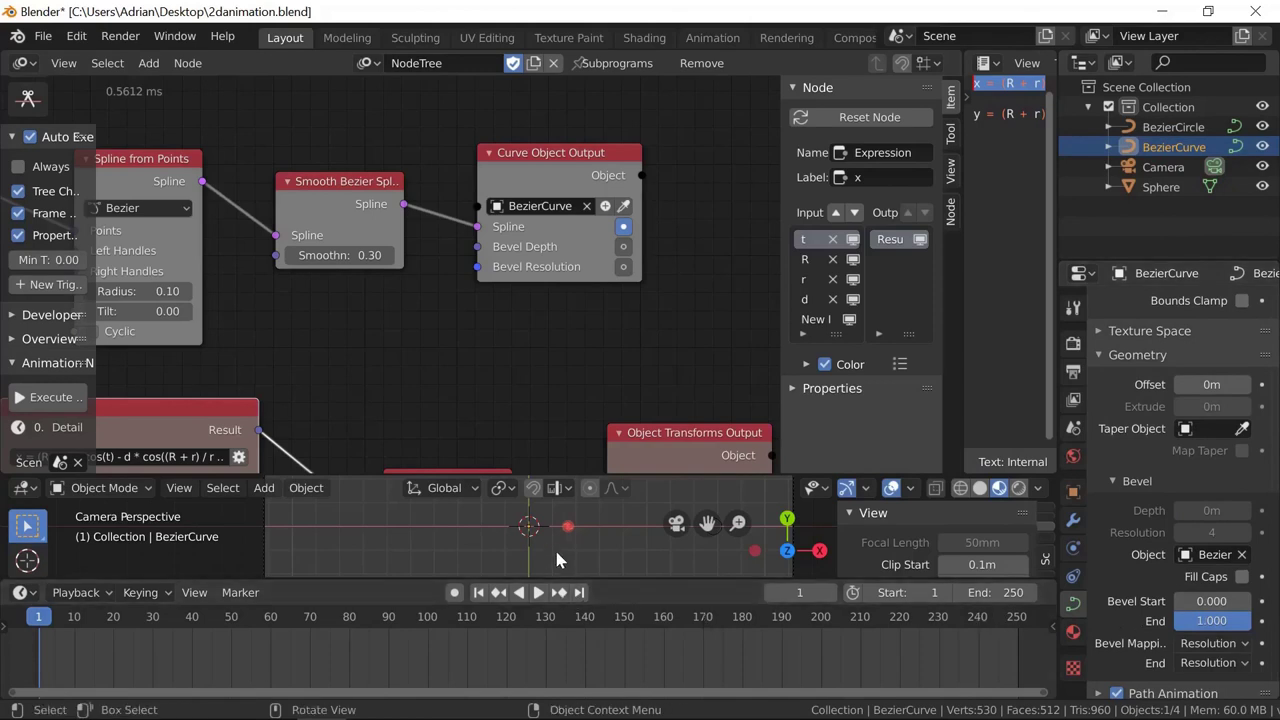
# Review the Invoke Subprogram, Math and x and y expression nodes and the overall layout of the node tree
pyautogui.moveTo(271, 304); pyautogui.dragTo(730, 259, button='middle')
pyautogui.moveTo(376, 322); pyautogui.dragTo(566, 296, button='middle')
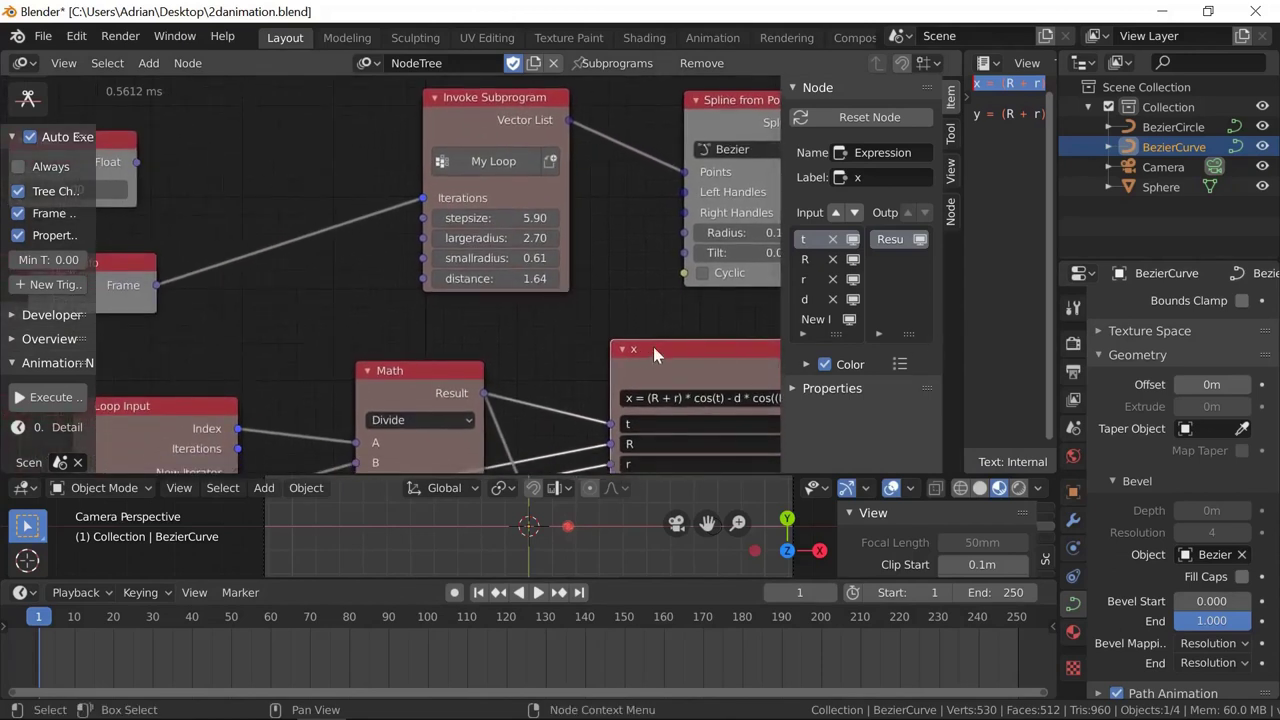
pyautogui.moveTo(651, 345); pyautogui.dragTo(597, 72, button='middle')
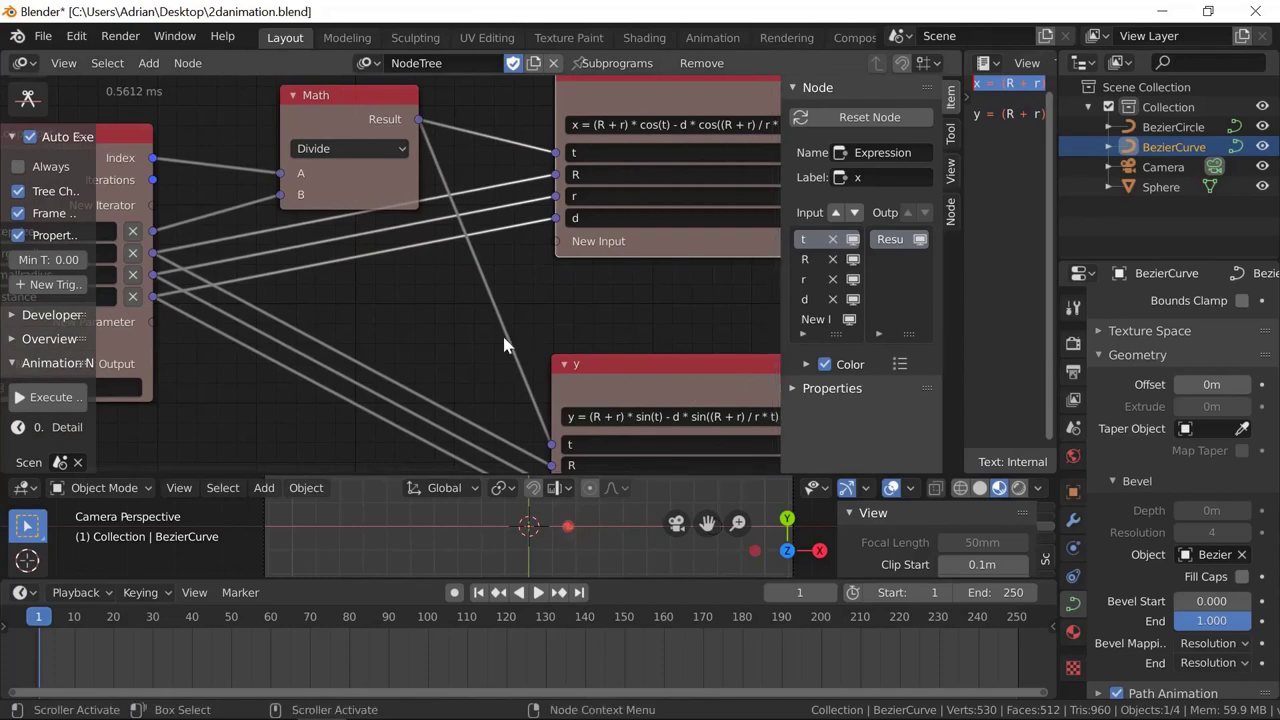
pyautogui.moveTo(640, 284); pyautogui.dragTo(516, 258, button='middle')
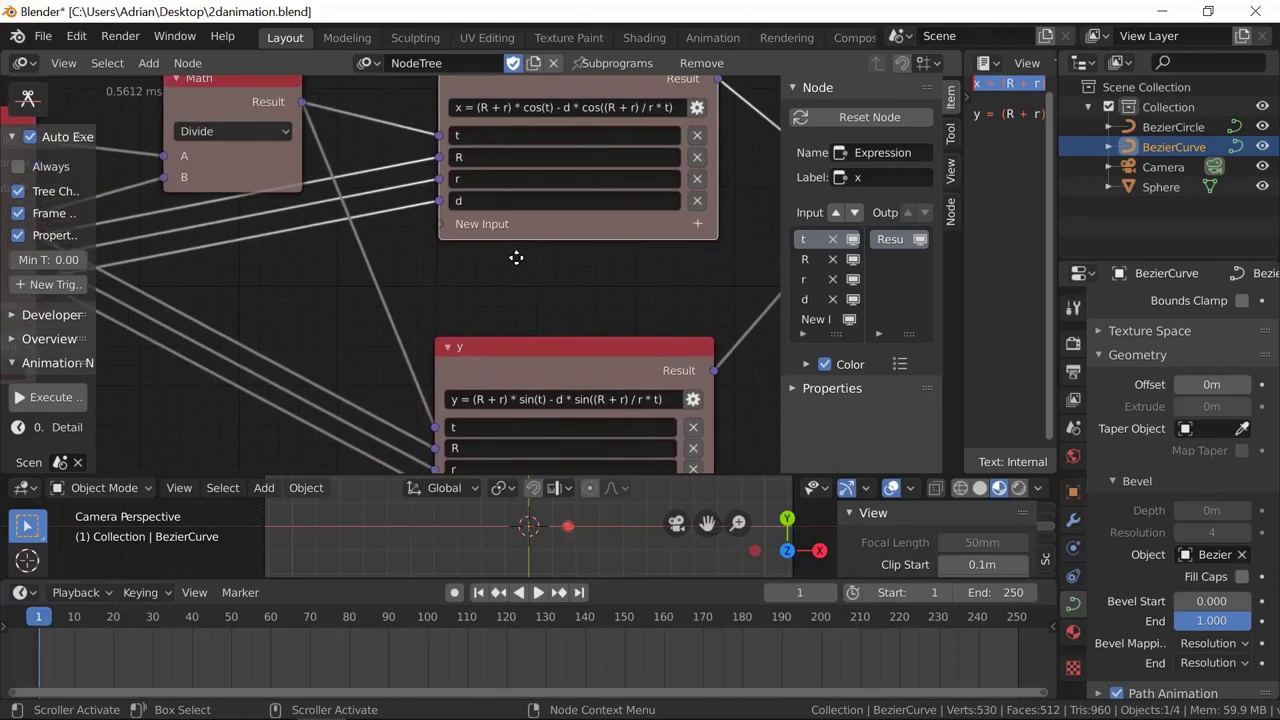
pyautogui.scroll(-6, 515, 256)
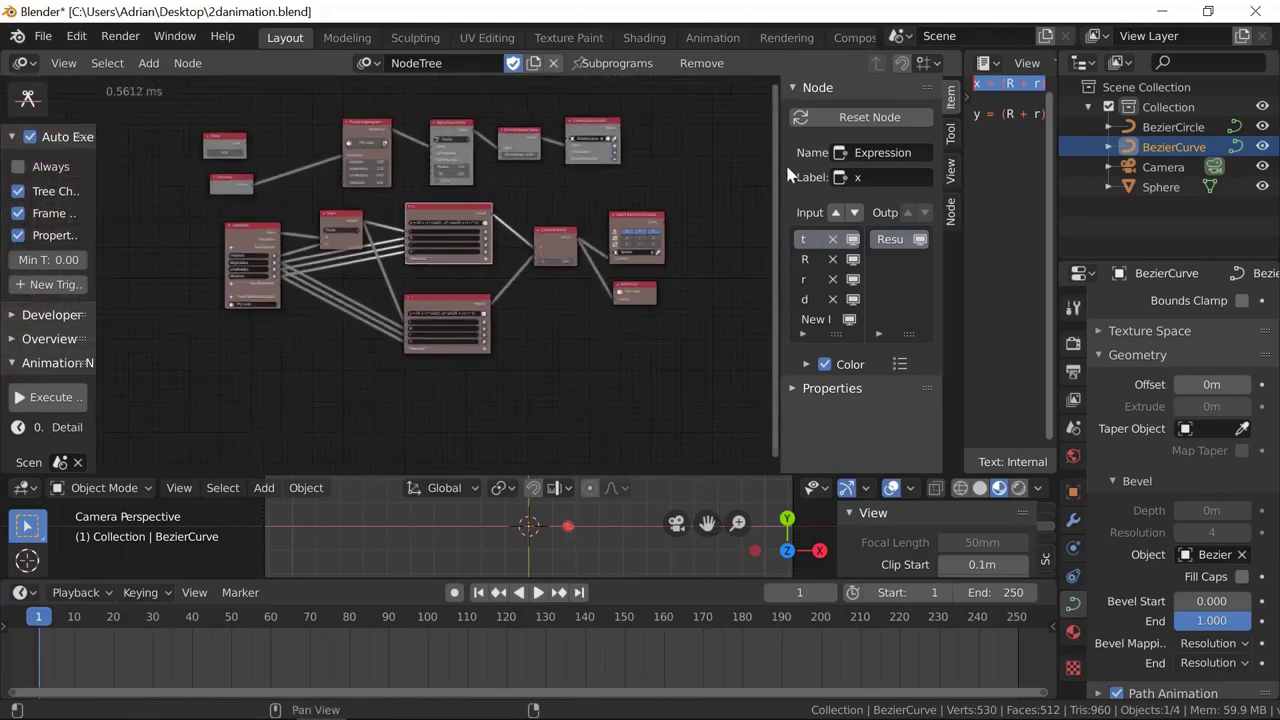
pyautogui.moveTo(737, 191); pyautogui.dragTo(730, 220, button='middle')
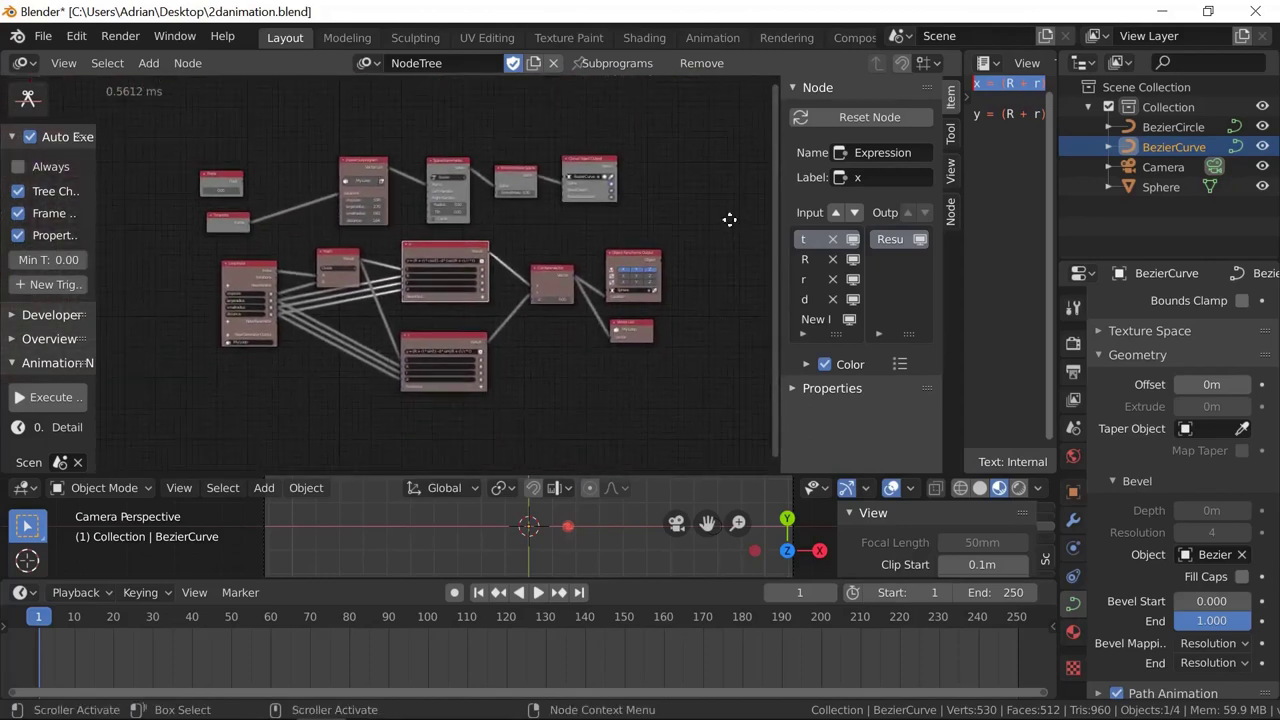
pyautogui.scroll(1, 406, 270)
pyautogui.scroll(3, 406, 270)
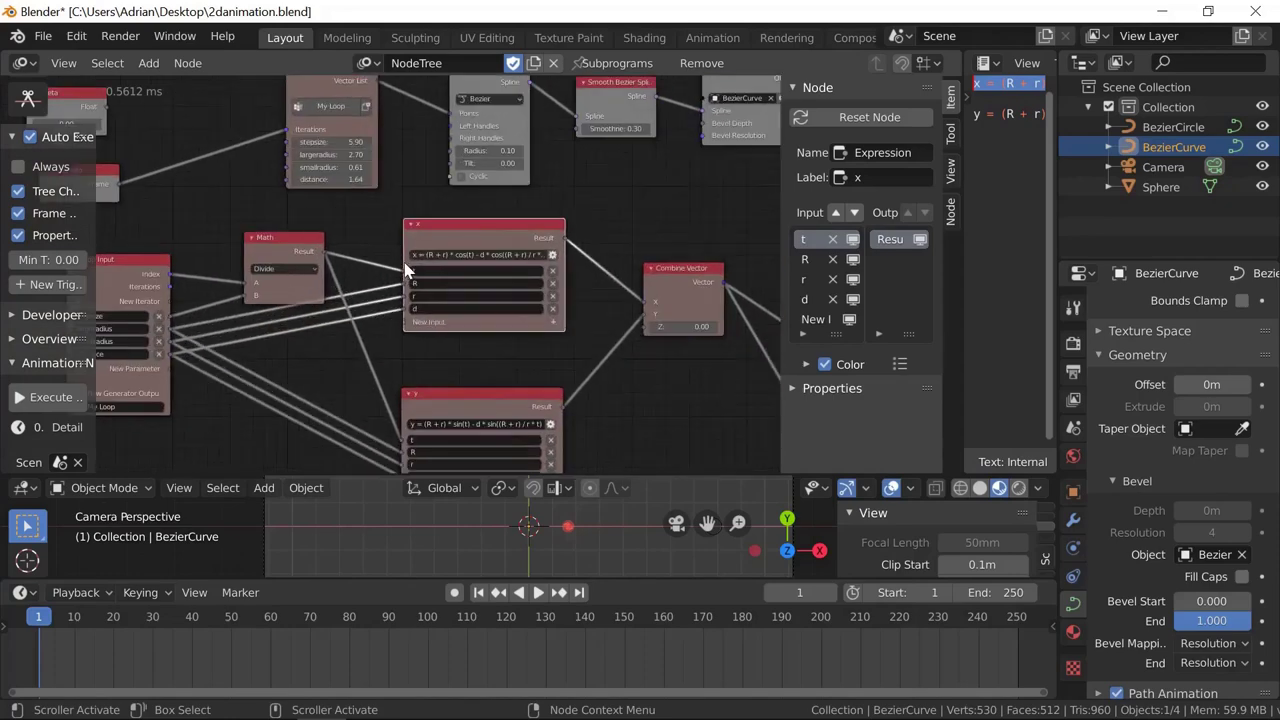
pyautogui.scroll(2, 406, 270)
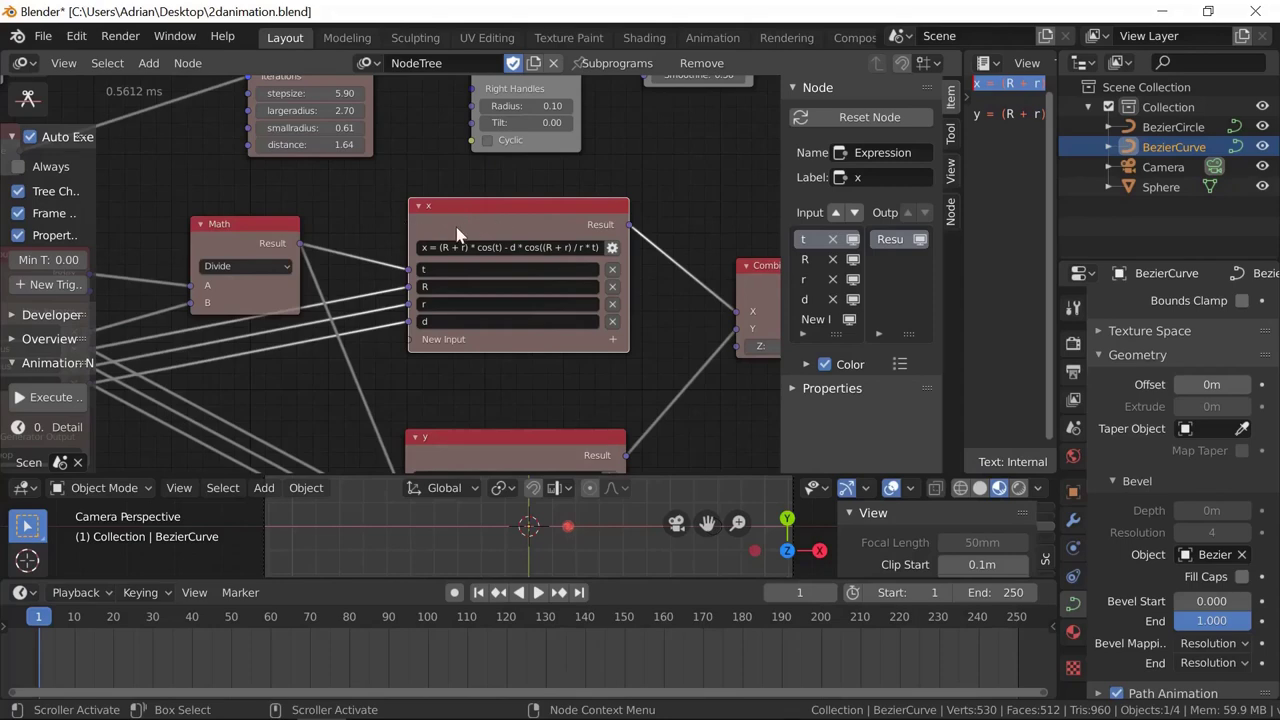
pyautogui.scroll(-4, 456, 233)
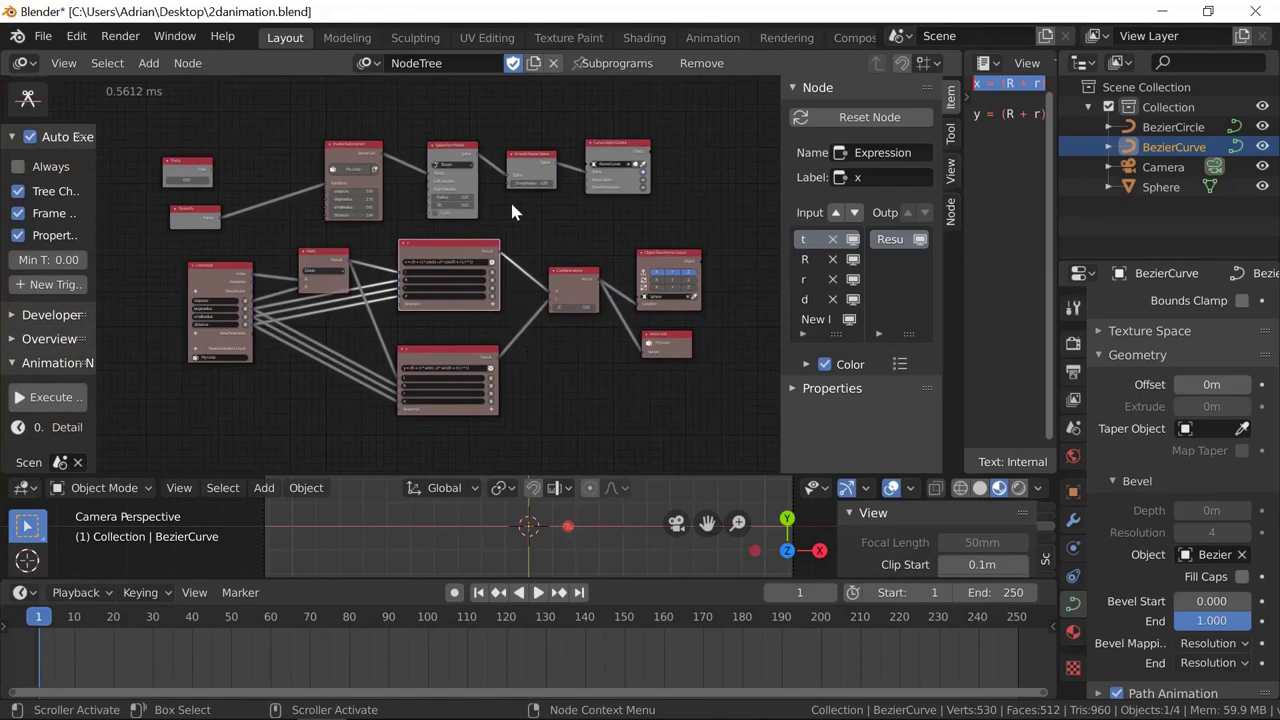
# Join the text editor area into the node editor and hide the node editor's sidebar and tool shelf
pyautogui.rightClick(960, 299)
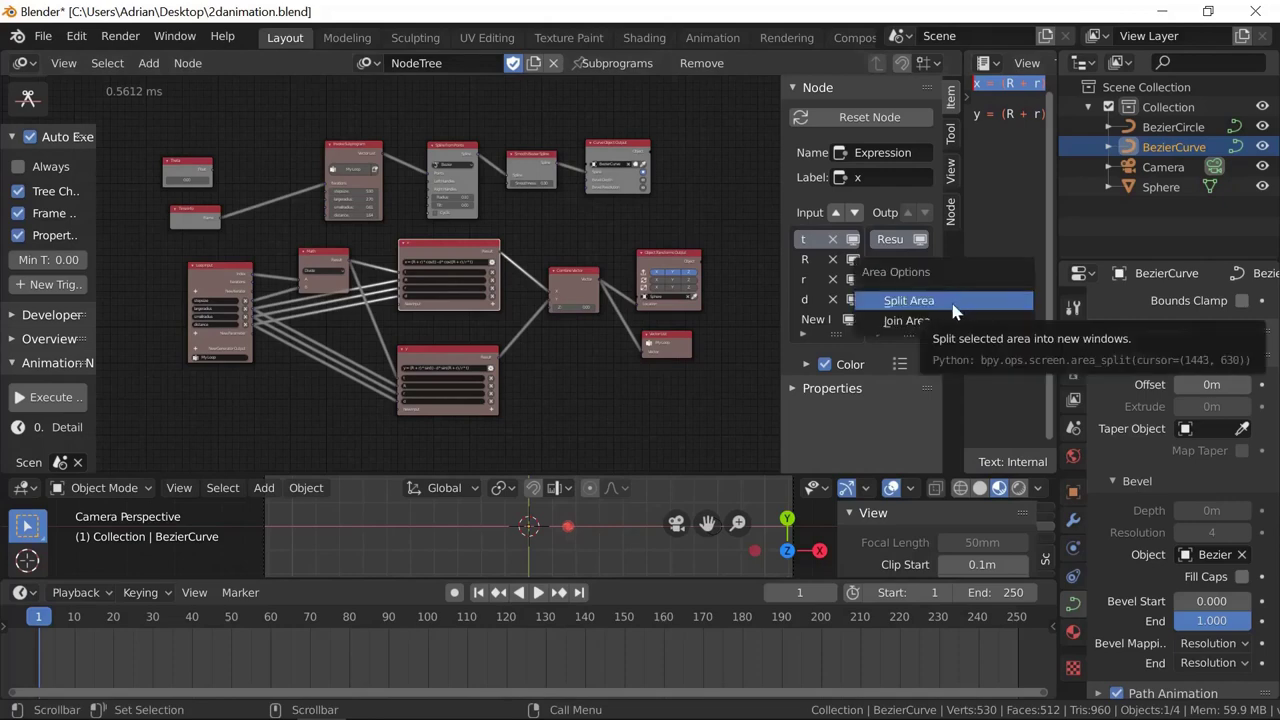
pyautogui.click(920, 318)
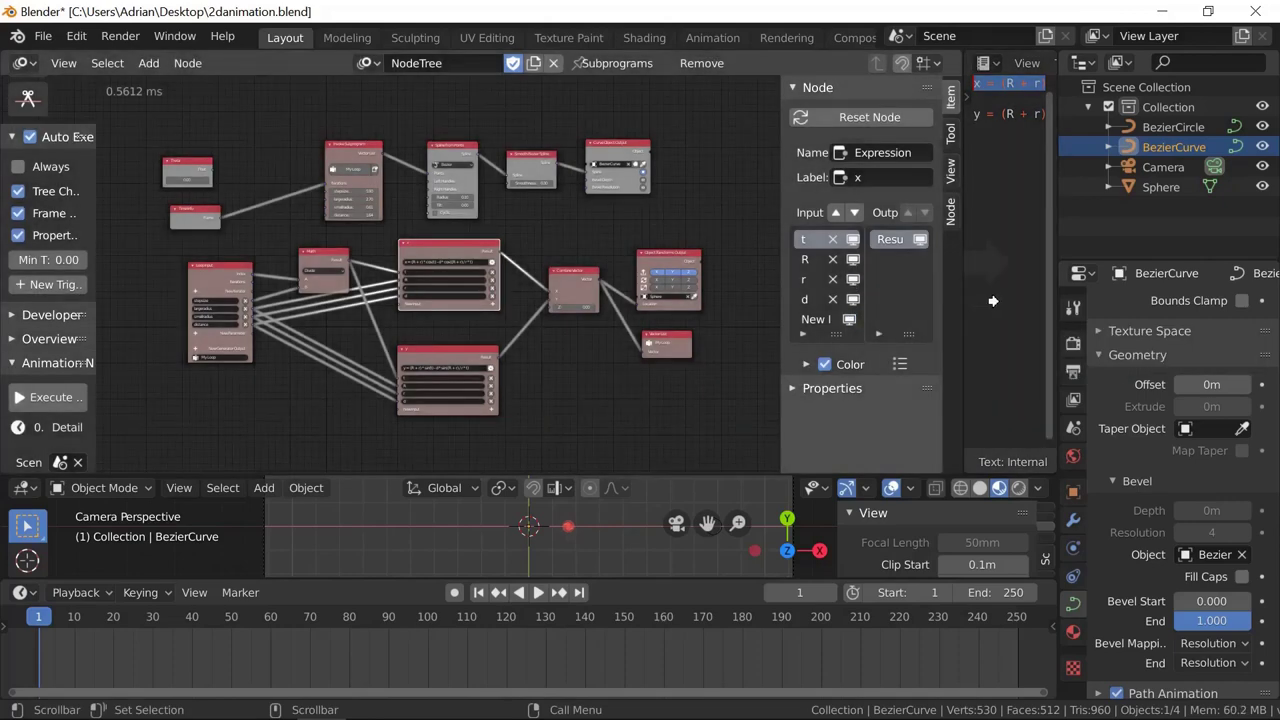
pyautogui.click(993, 300)
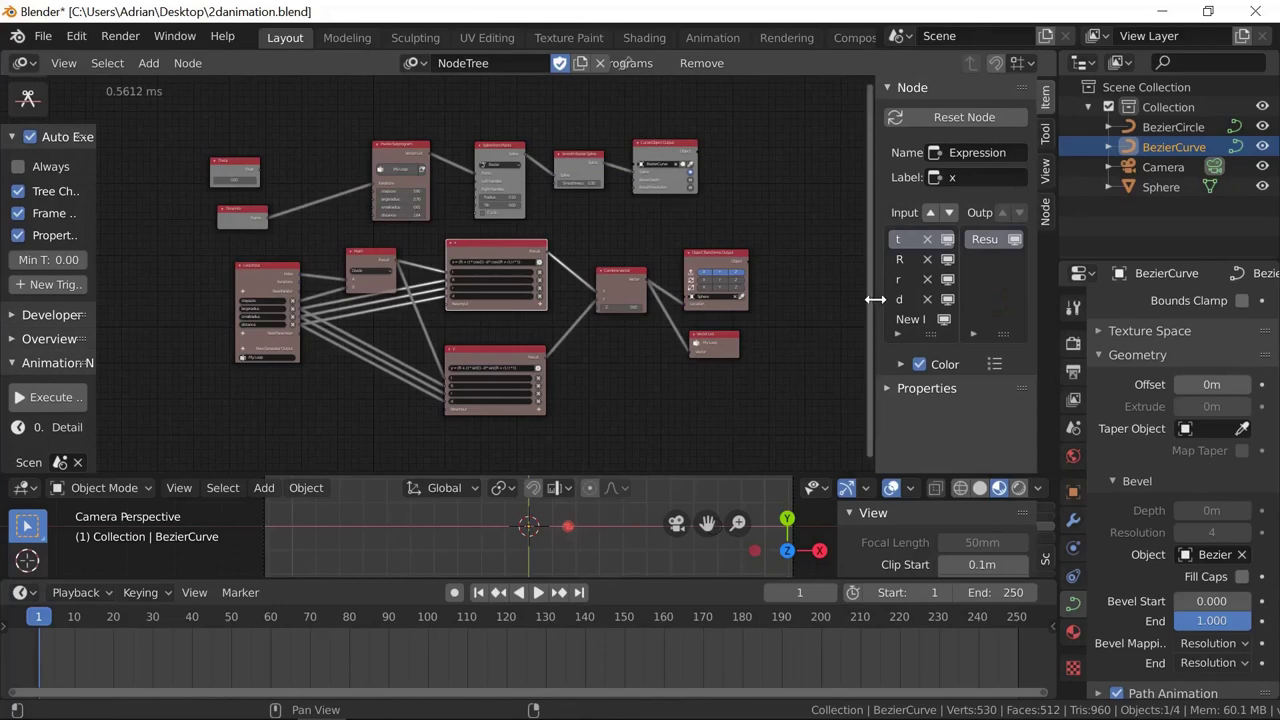
pyautogui.moveTo(875, 299); pyautogui.dragTo(877, 300)
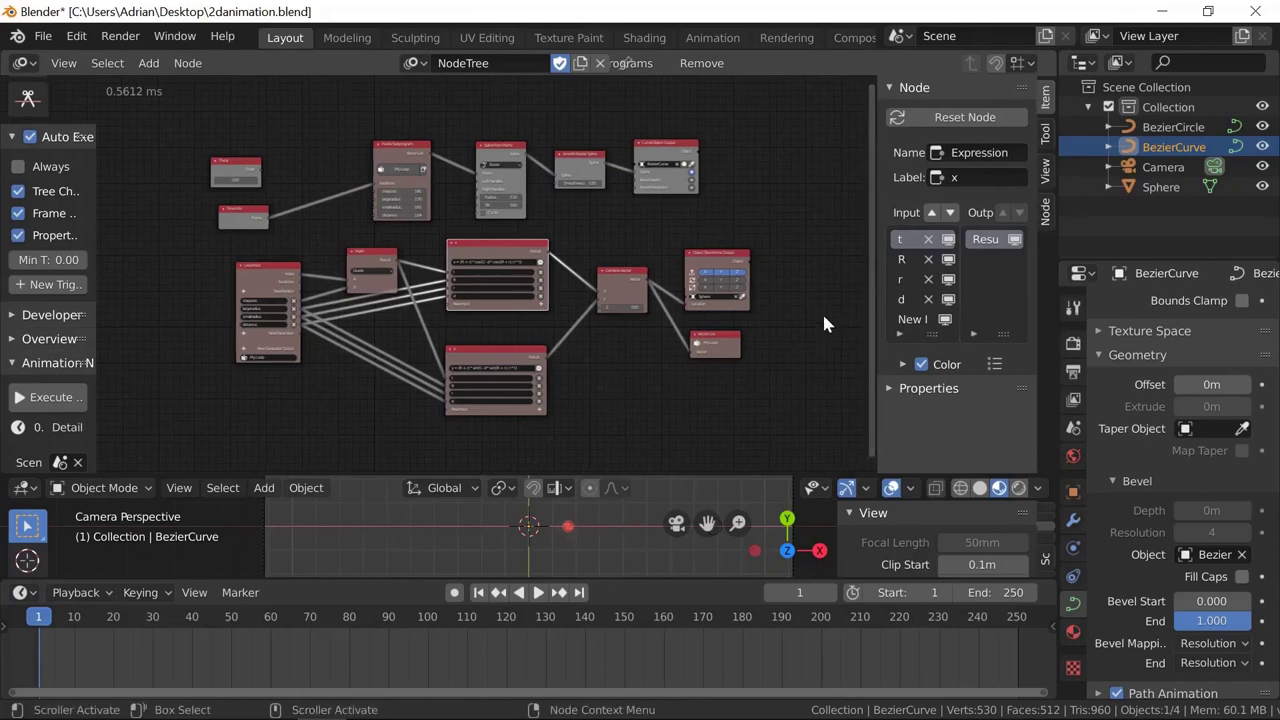
pyautogui.press('n')
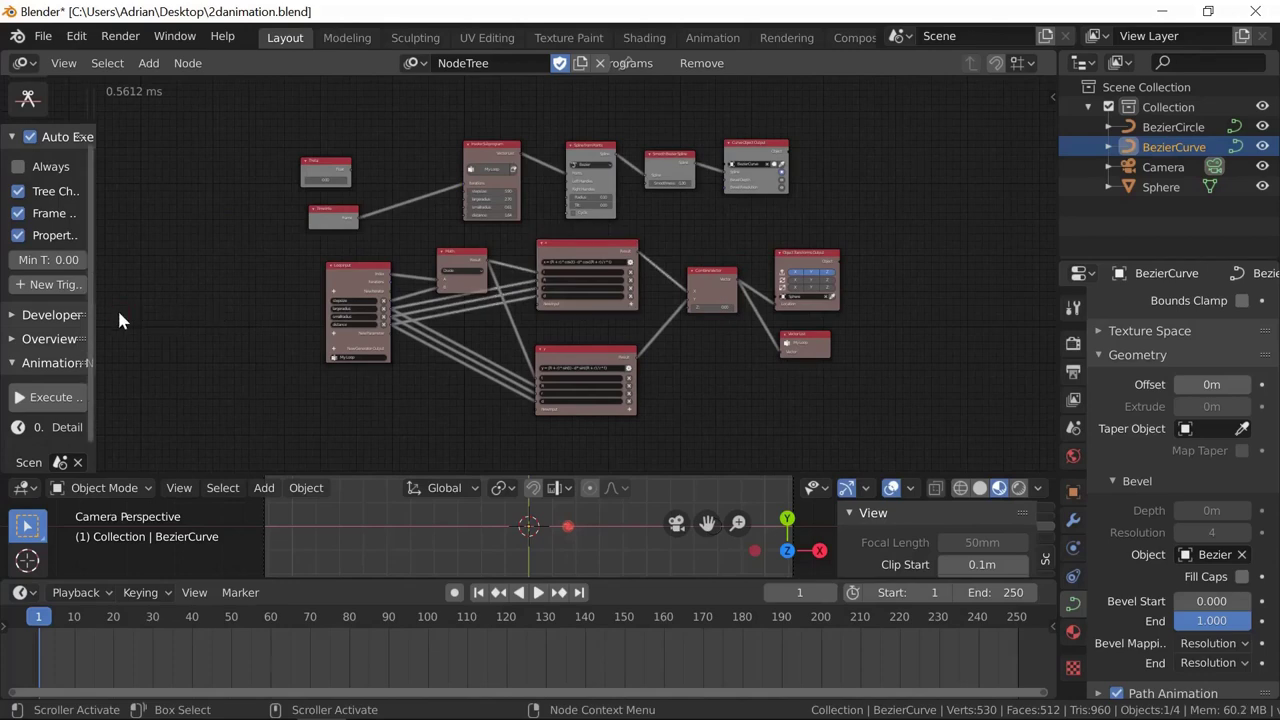
pyautogui.press('t')
# Move the Time Info node up close to the Iterations input of the Invoke Subprogram node
pyautogui.scroll(1, 578, 335)
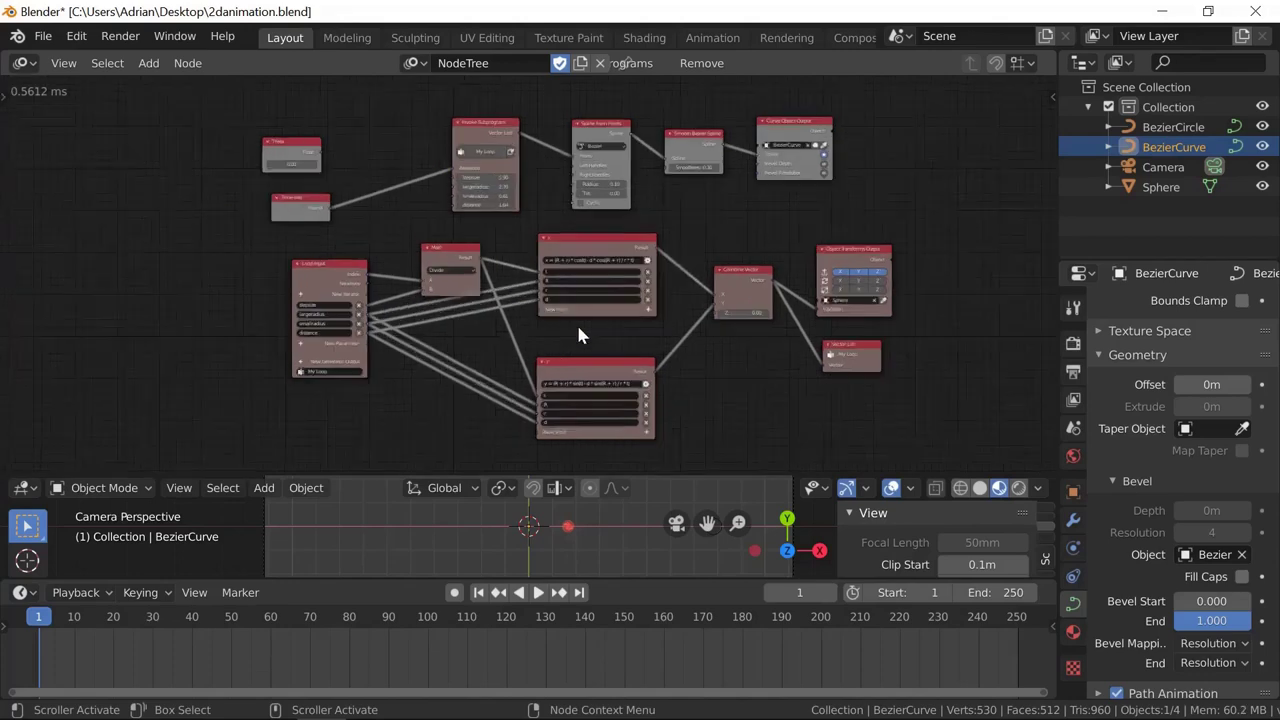
pyautogui.scroll(4, 578, 335)
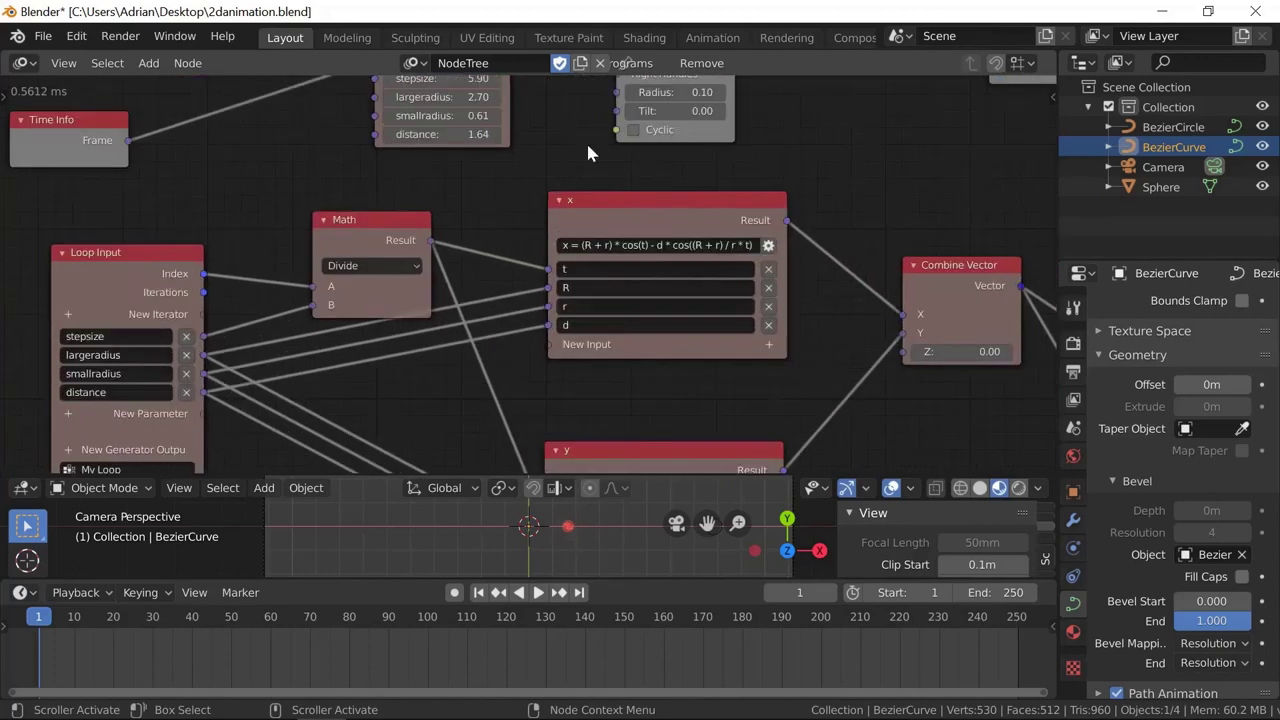
pyautogui.moveTo(584, 140); pyautogui.dragTo(789, 330, button='middle')
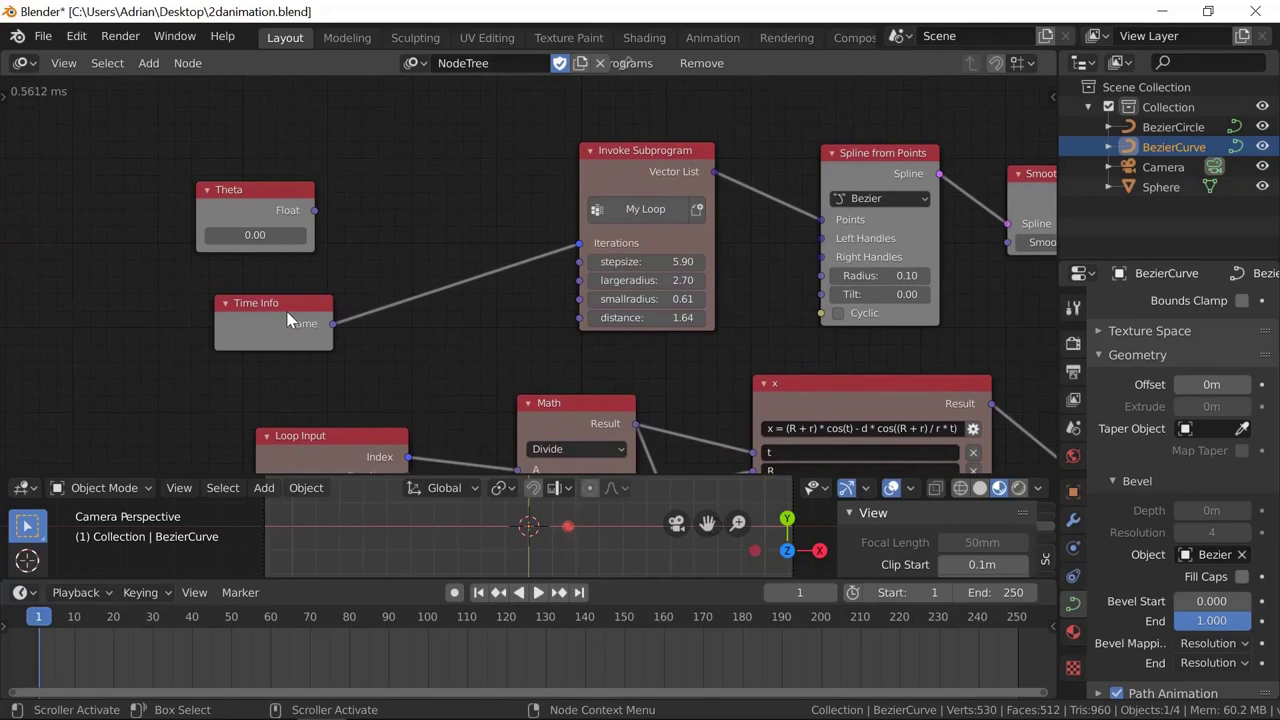
pyautogui.moveTo(287, 318); pyautogui.dragTo(478, 247)
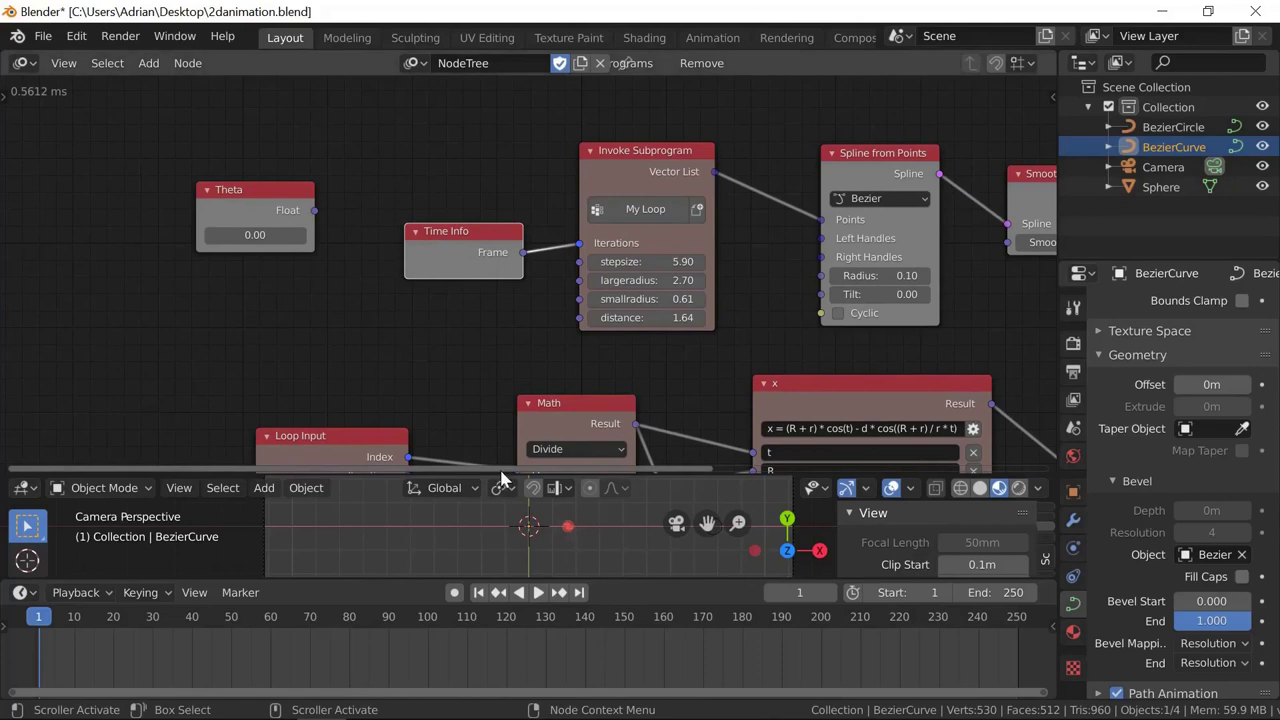
# Enlarge the 3D viewport and frame the camera view so it shows beneath the Time Info and Invoke Subprogram nodes
pyautogui.moveTo(503, 469); pyautogui.dragTo(489, 141)
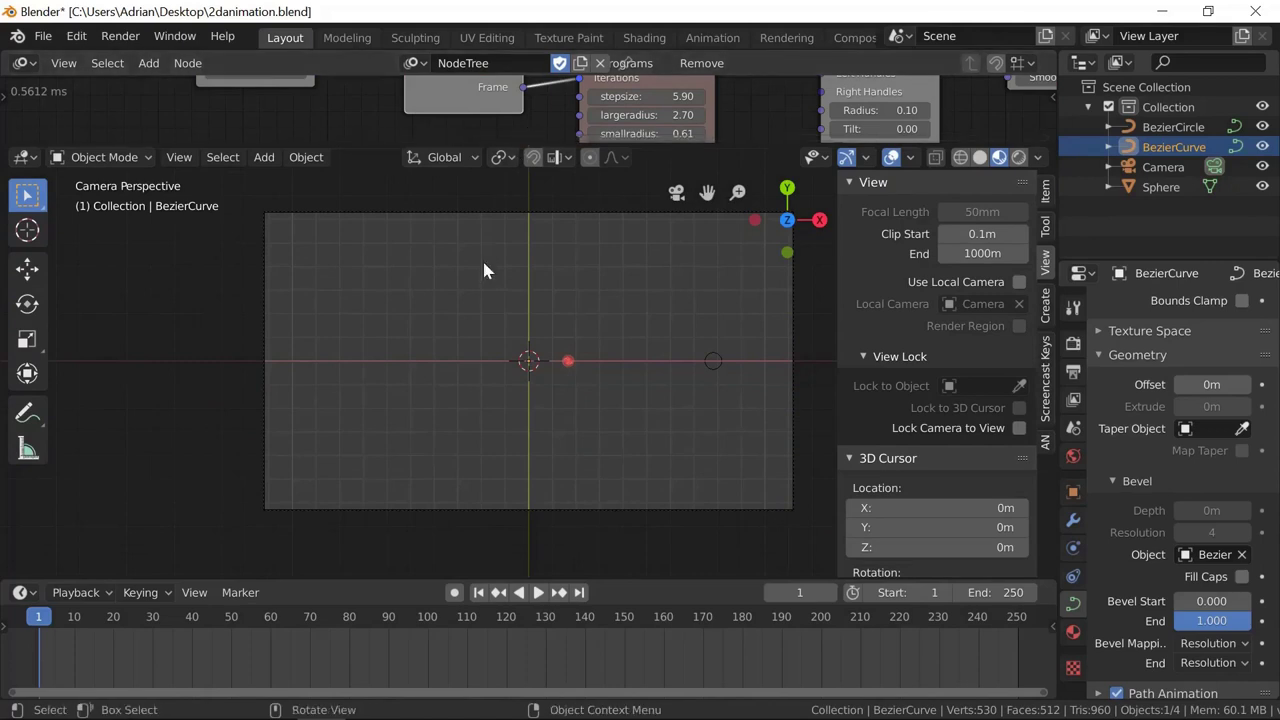
pyautogui.scroll(3, 483, 270)
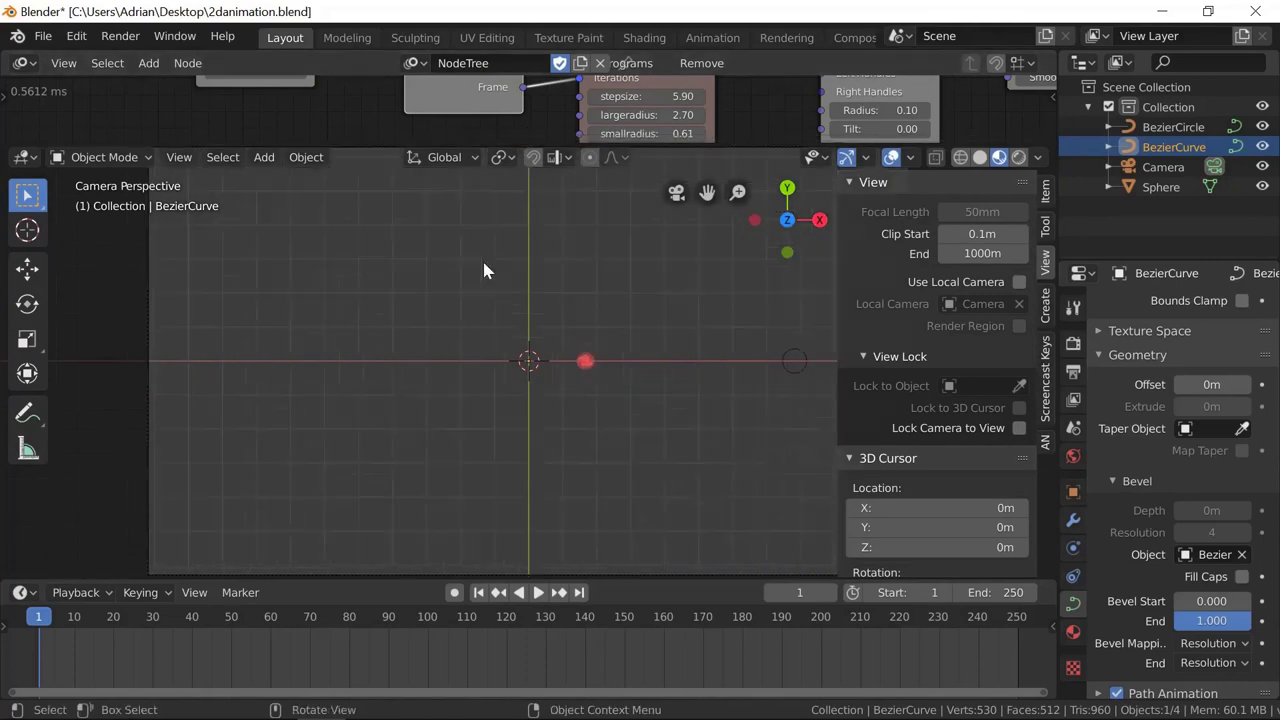
pyautogui.scroll(-8, 483, 270)
pyautogui.scroll(3, 483, 270)
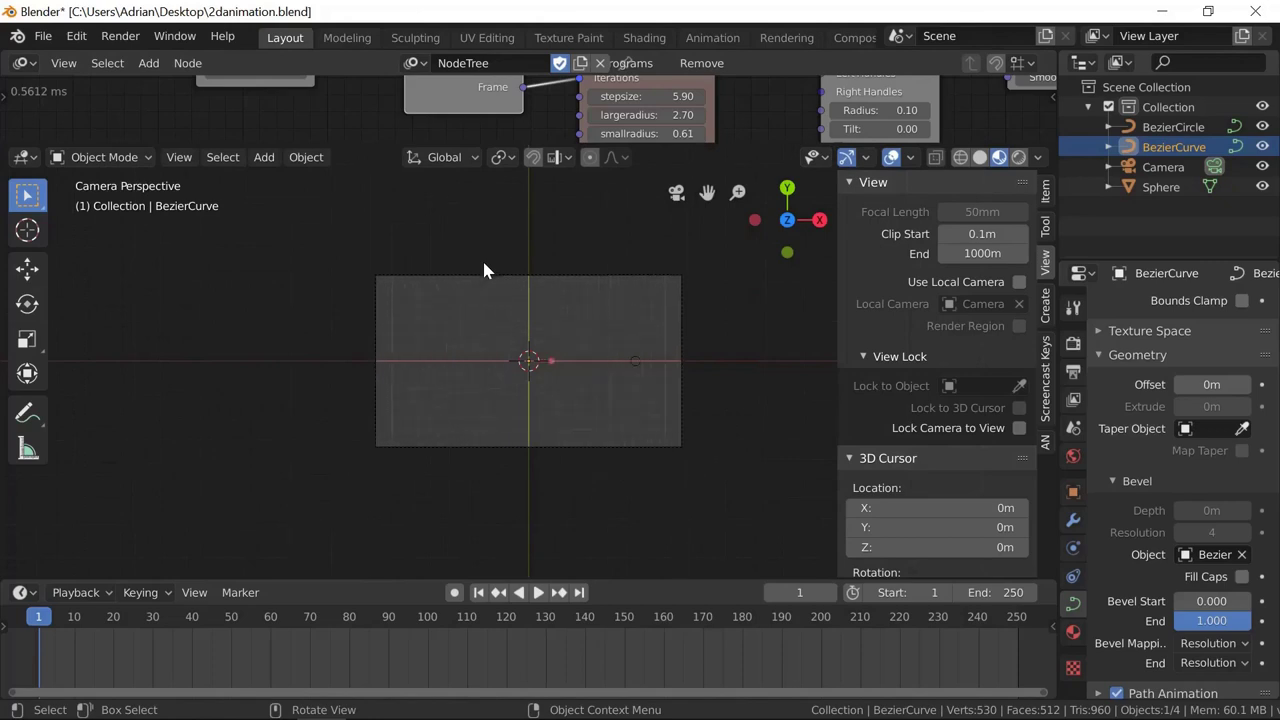
pyautogui.keyDown('shift'); pyautogui.moveTo(489, 236); pyautogui.dragTo(474, 322, button='middle'); pyautogui.keyUp('shift')
pyautogui.scroll(2, 474, 322)
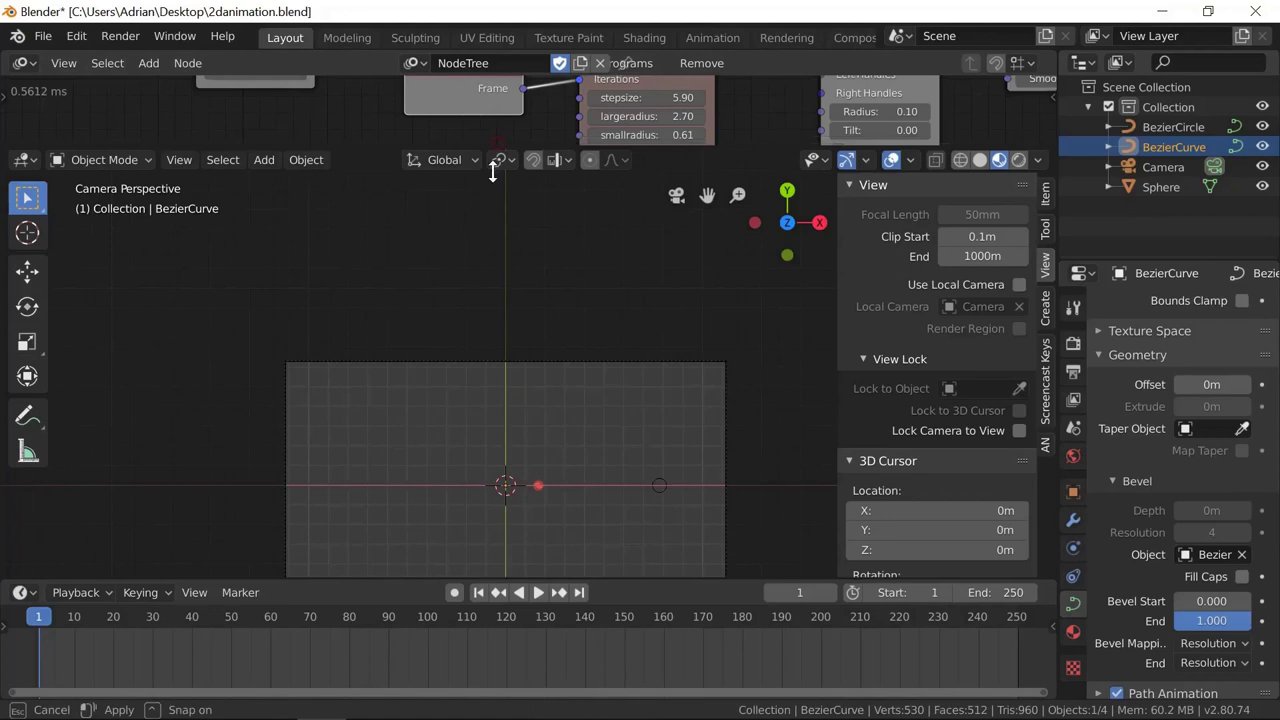
pyautogui.moveTo(492, 172); pyautogui.dragTo(481, 306)
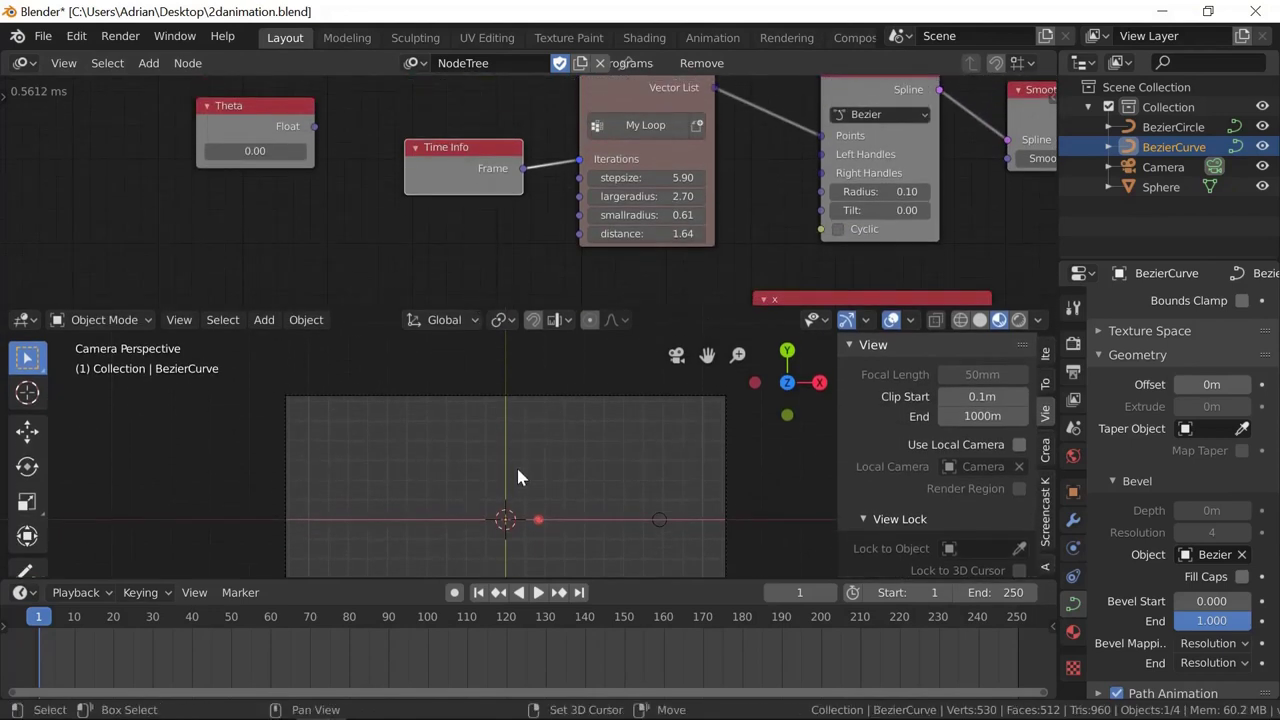
pyautogui.keyDown('shift'); pyautogui.moveTo(518, 476); pyautogui.dragTo(511, 425, button='middle'); pyautogui.keyUp('shift')
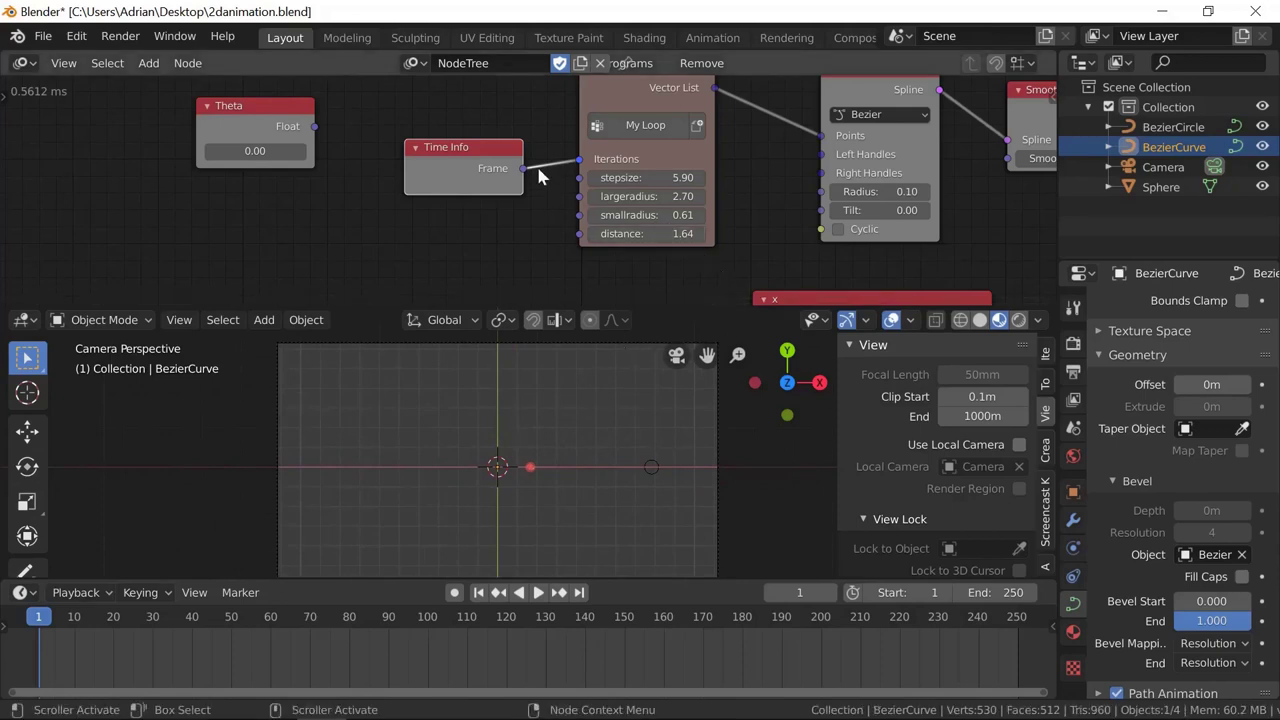
# Disconnect Time Info's Frame output from the Iterations input and hide the 3D viewport overlays
pyautogui.moveTo(577, 165); pyautogui.dragTo(556, 190)
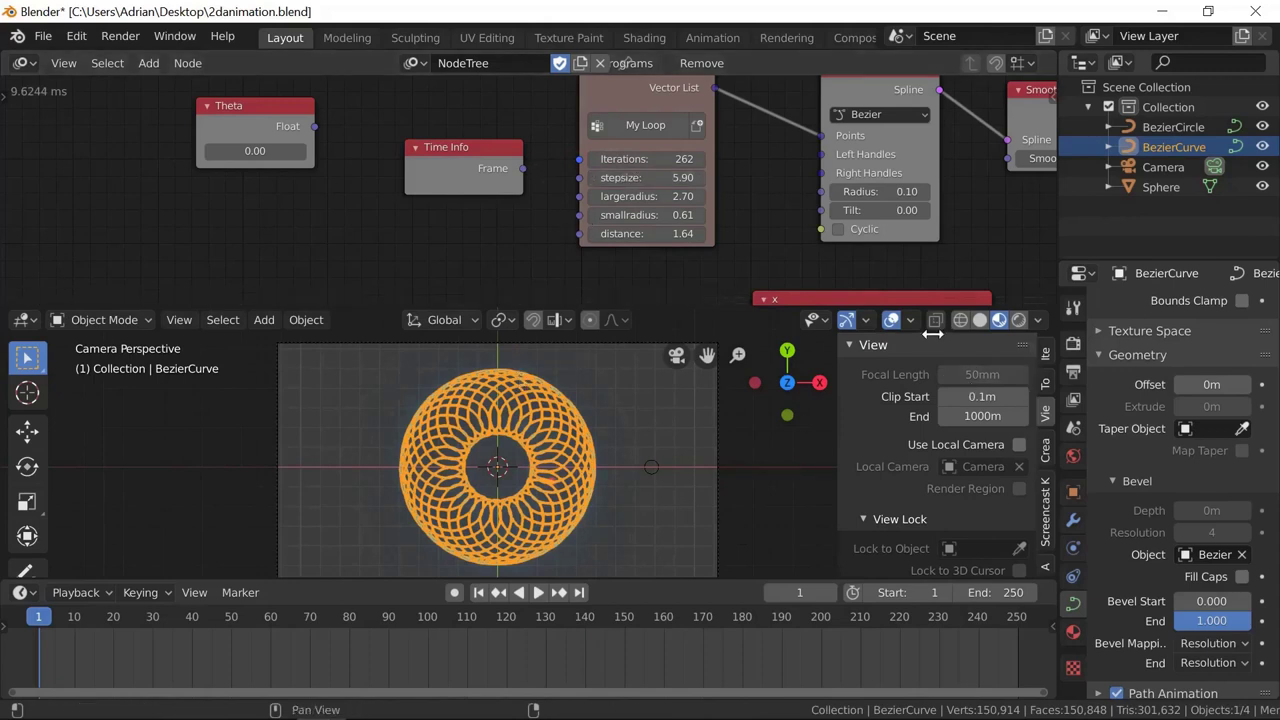
pyautogui.click(891, 321)
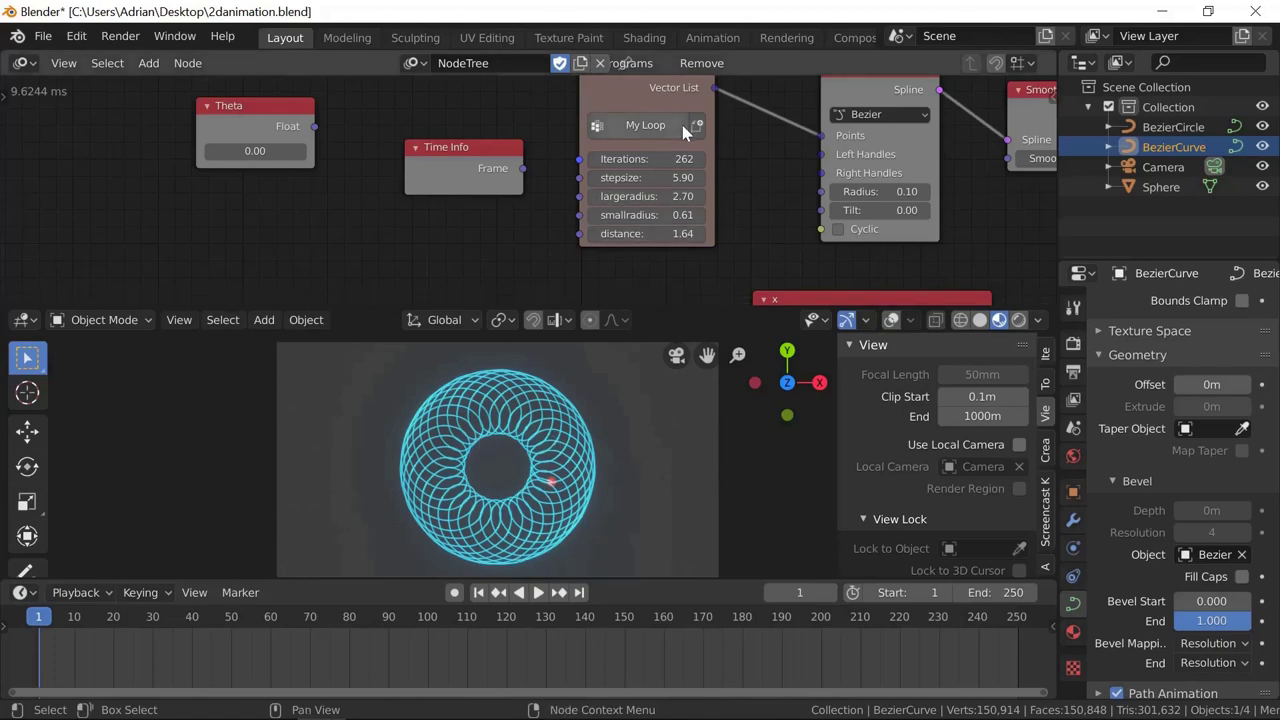
# Lower the My Loop iterations to 0, raise them again to redraw the curve, and settle on 226
pyautogui.moveTo(683, 160); pyautogui.dragTo(500, 199)
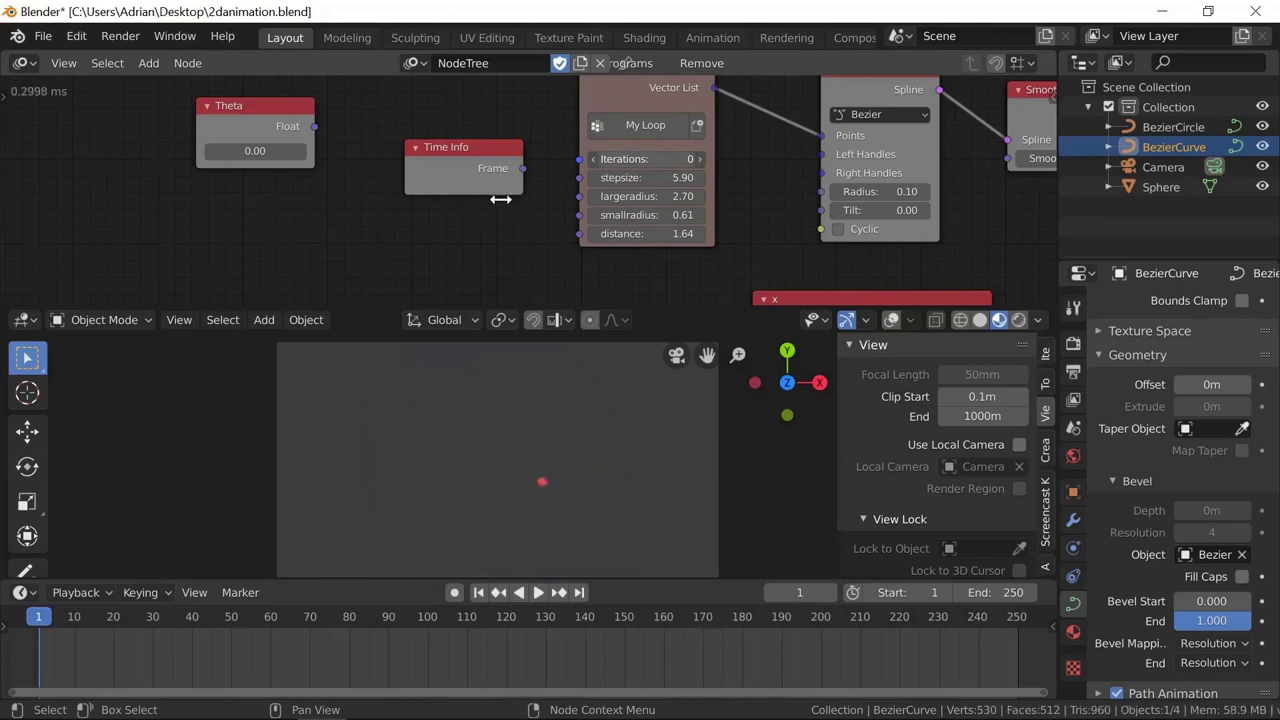
pyautogui.moveTo(501, 199); pyautogui.dragTo(703, 194)
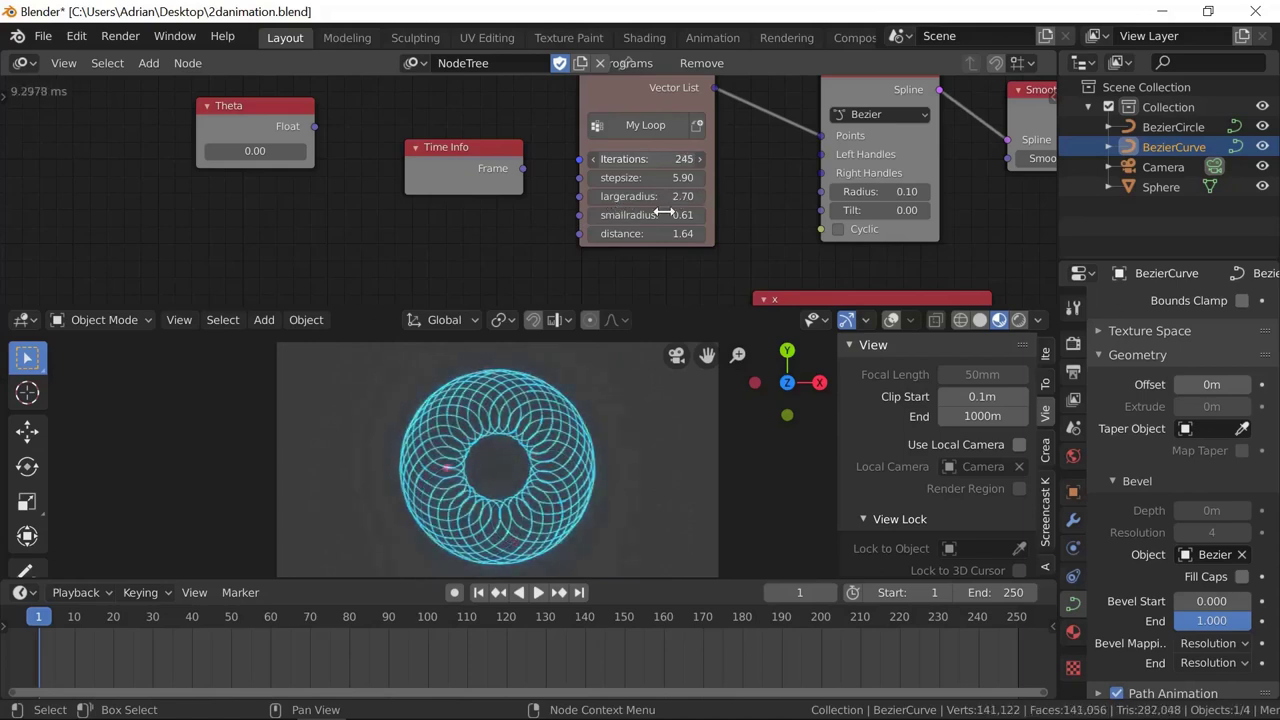
pyautogui.moveTo(662, 214); pyautogui.dragTo(651, 216)
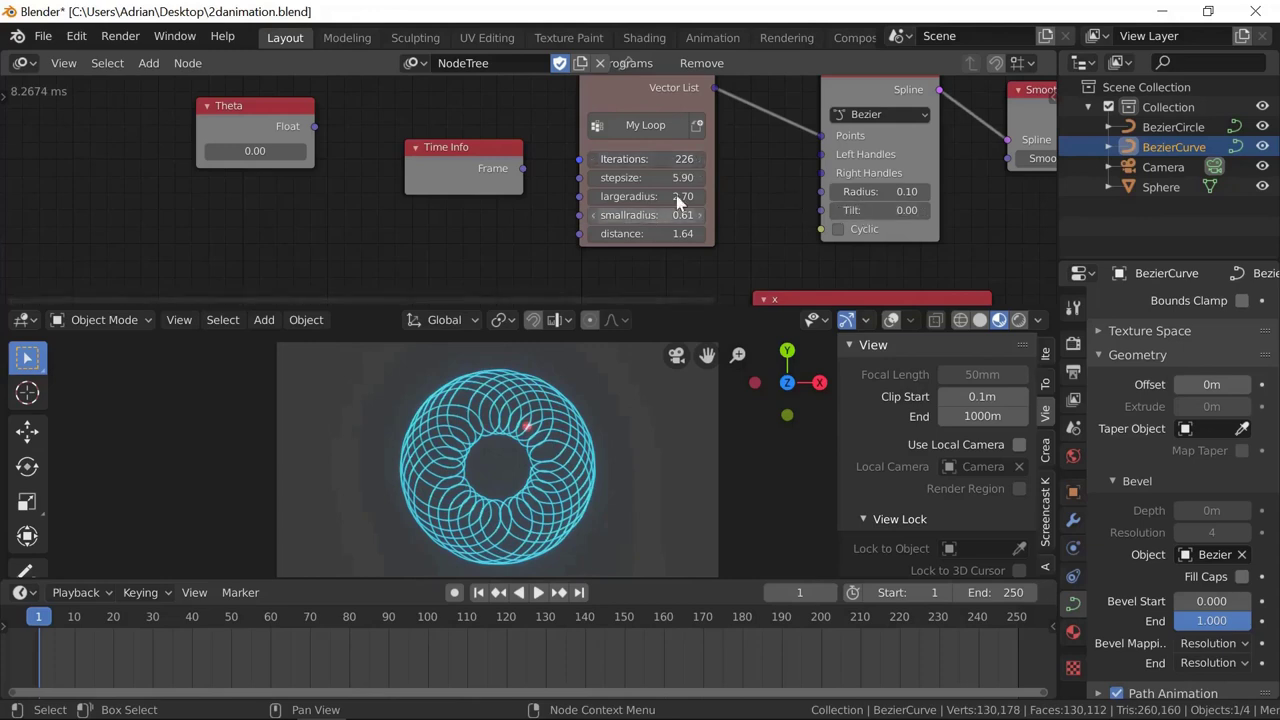
# Set the My Loop stepsize to 5.09, largeradius to 2.73, smallradius to -0.47 and distance to 4.16
pyautogui.moveTo(689, 179); pyautogui.dragTo(646, 217)
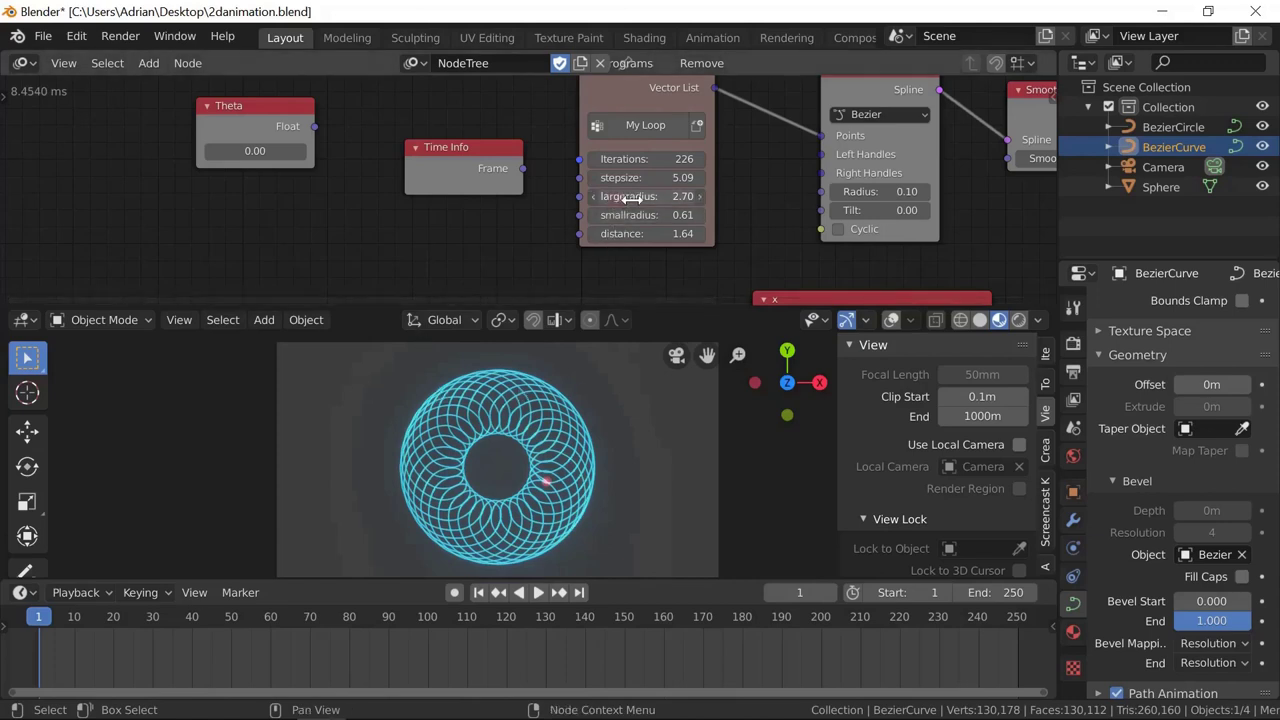
pyautogui.moveTo(627, 197); pyautogui.dragTo(598, 239)
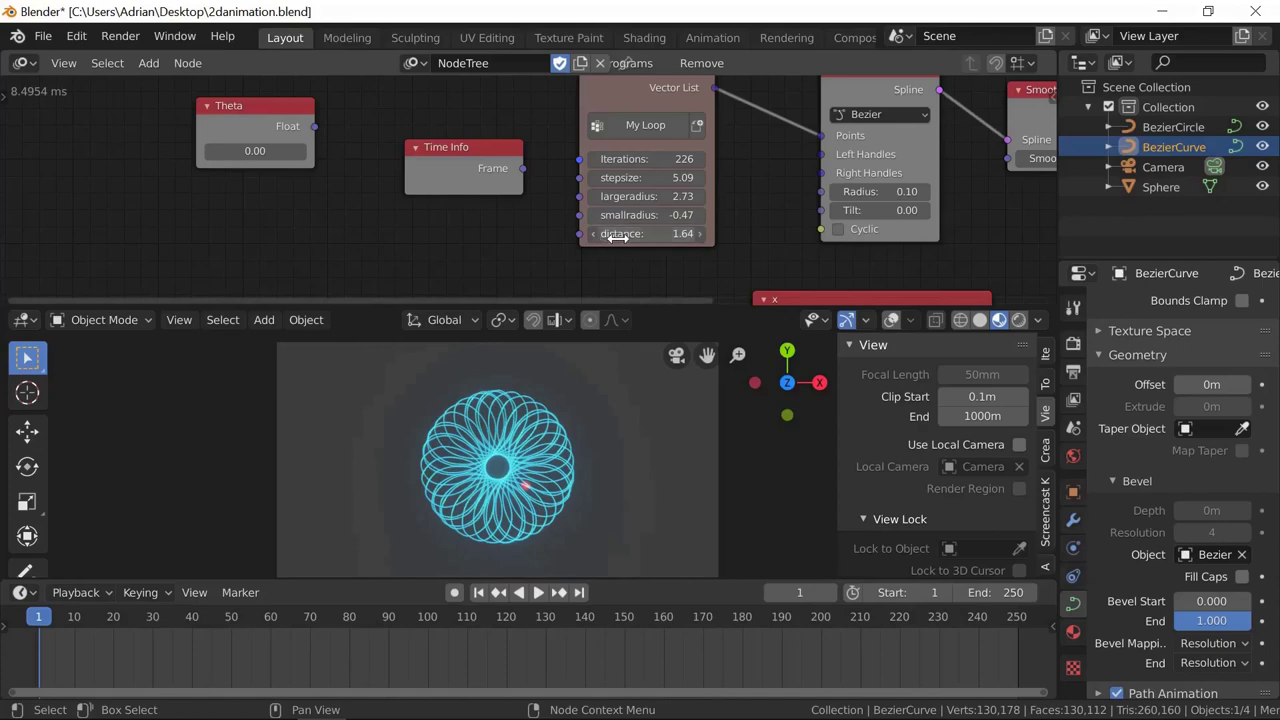
pyautogui.moveTo(621, 235); pyautogui.dragTo(680, 234)
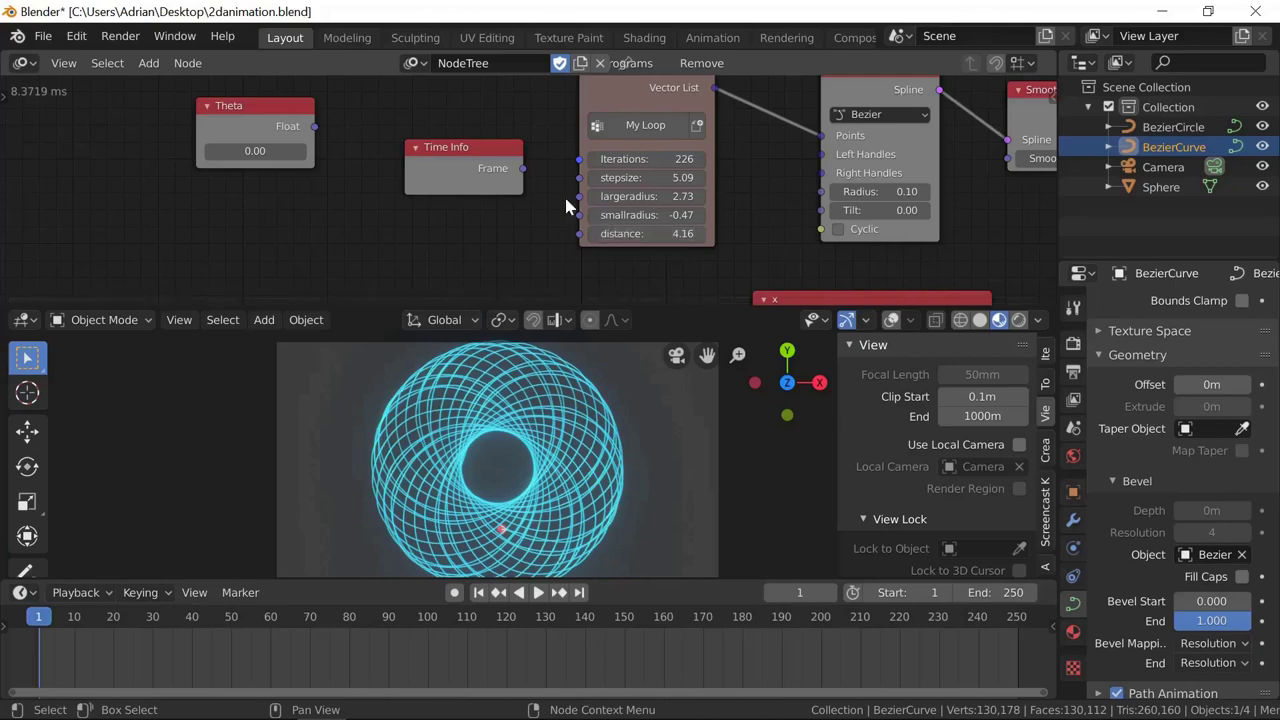
# Reconnect Time Info's Frame output to the Iterations input and play the animation up to frame 93
pyautogui.moveTo(523, 168); pyautogui.dragTo(579, 159)
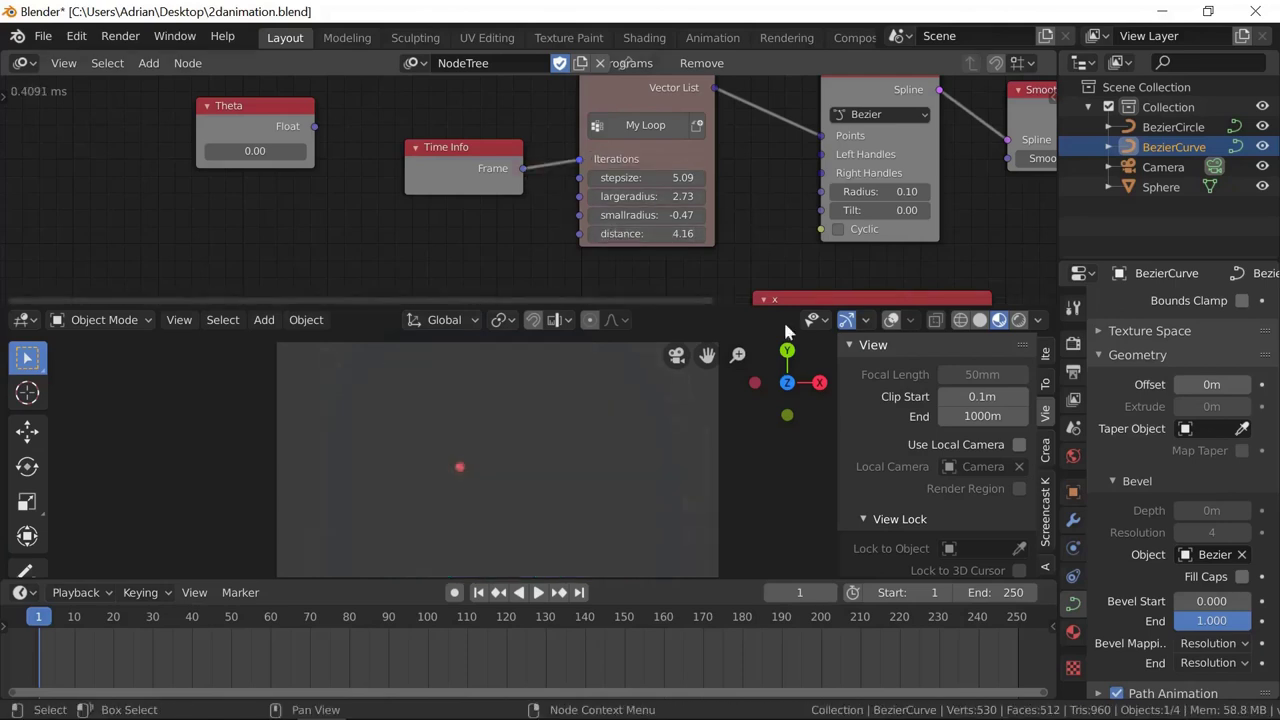
pyautogui.click(539, 593)
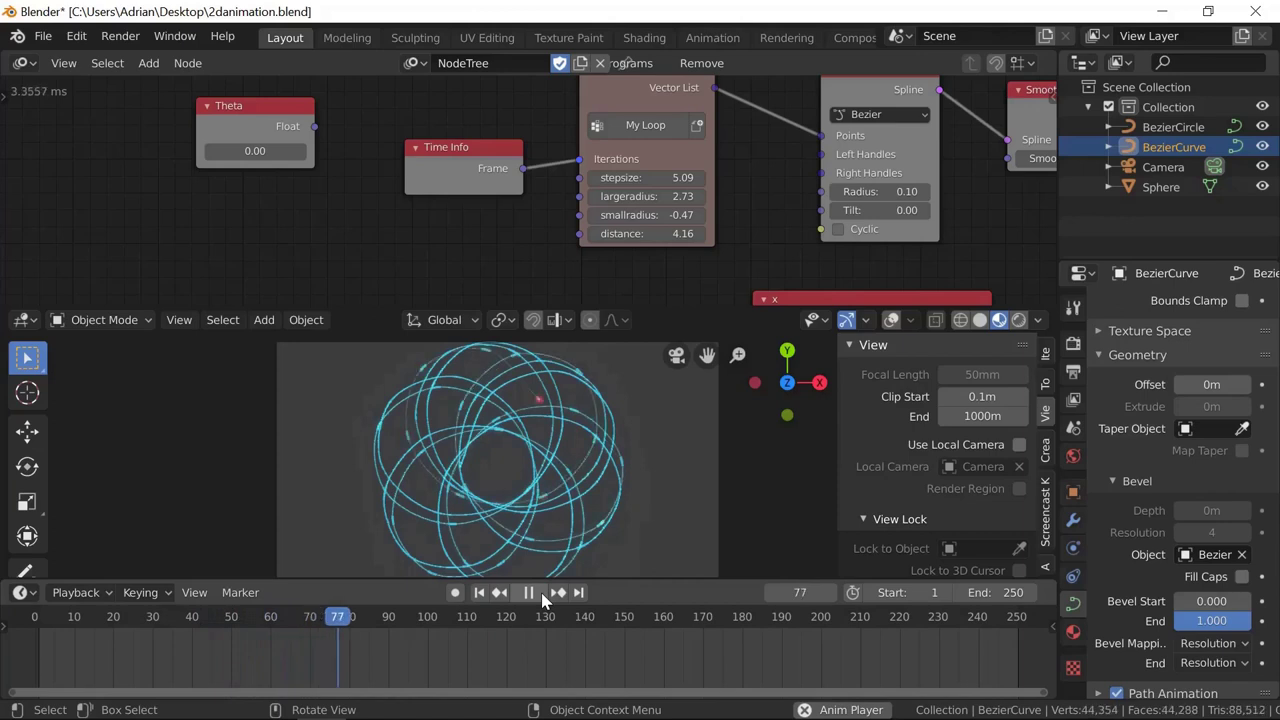
pyautogui.click(540, 593)
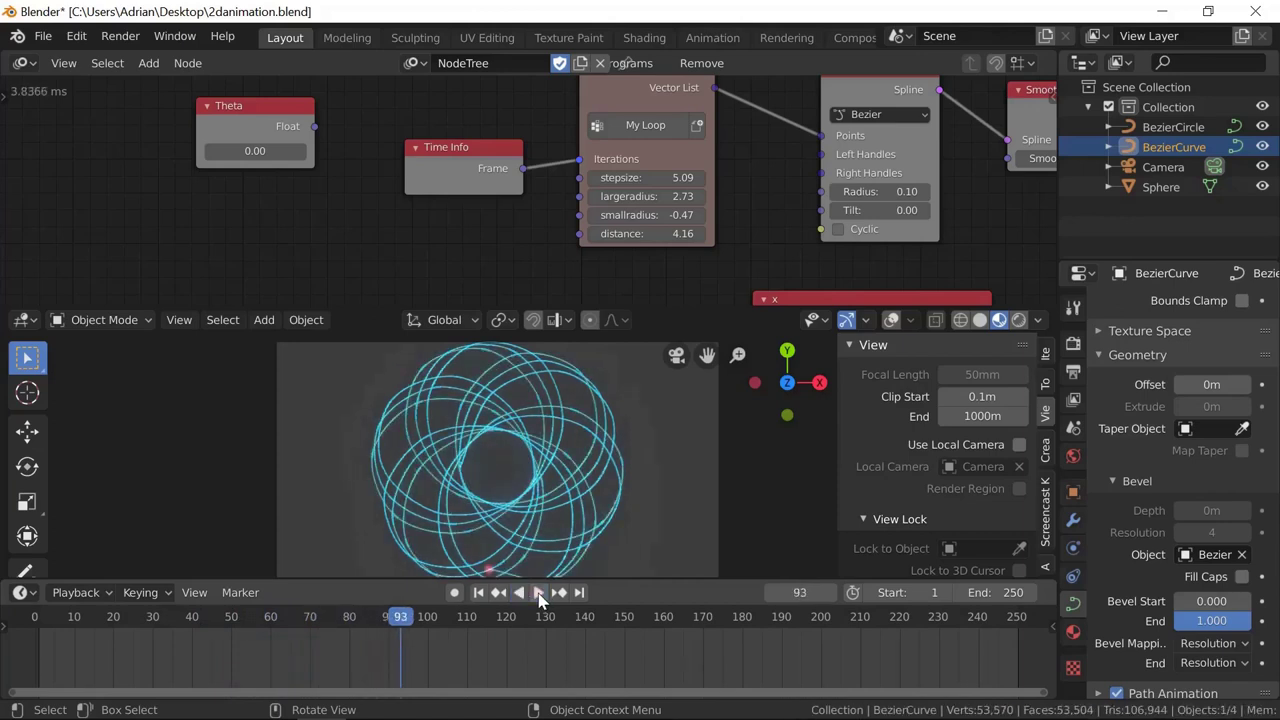
# Set the My Loop stepsize to 10 and play the animation from frame 1 to frame 96
pyautogui.click(671, 177)
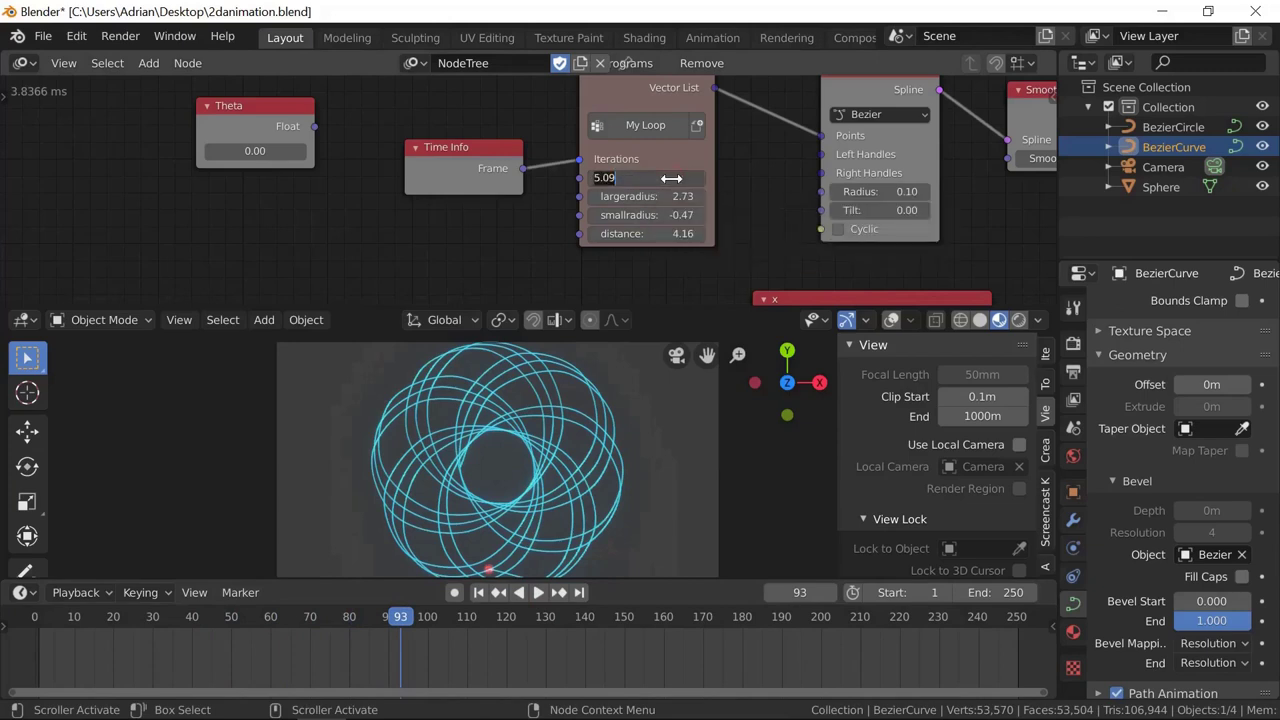
pyautogui.write('10')
pyautogui.press('Return')
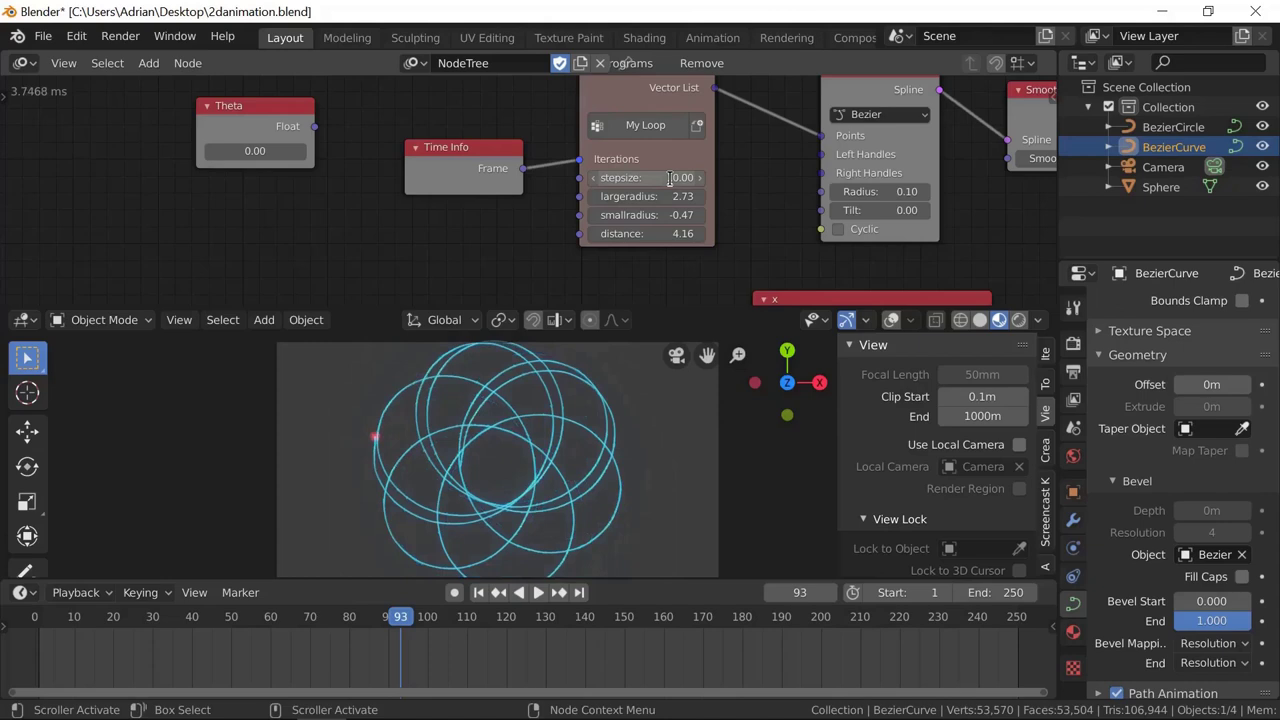
pyautogui.click(479, 593)
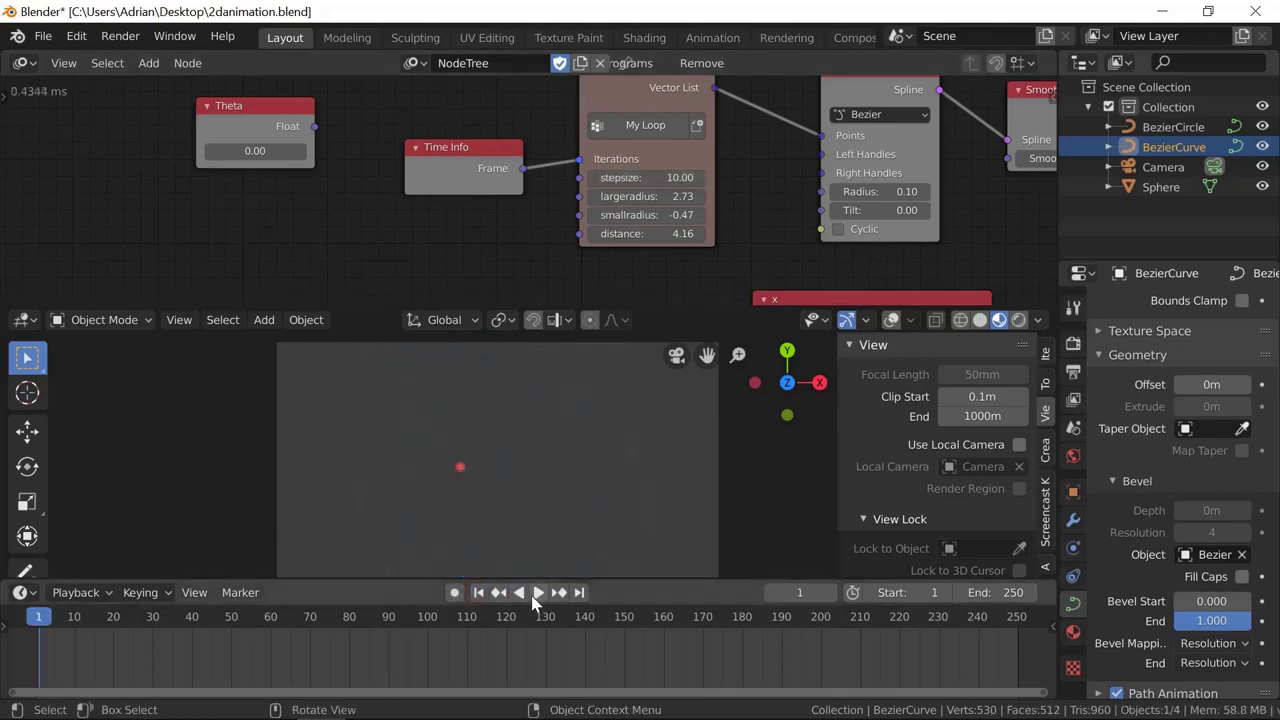
pyautogui.click(539, 593)
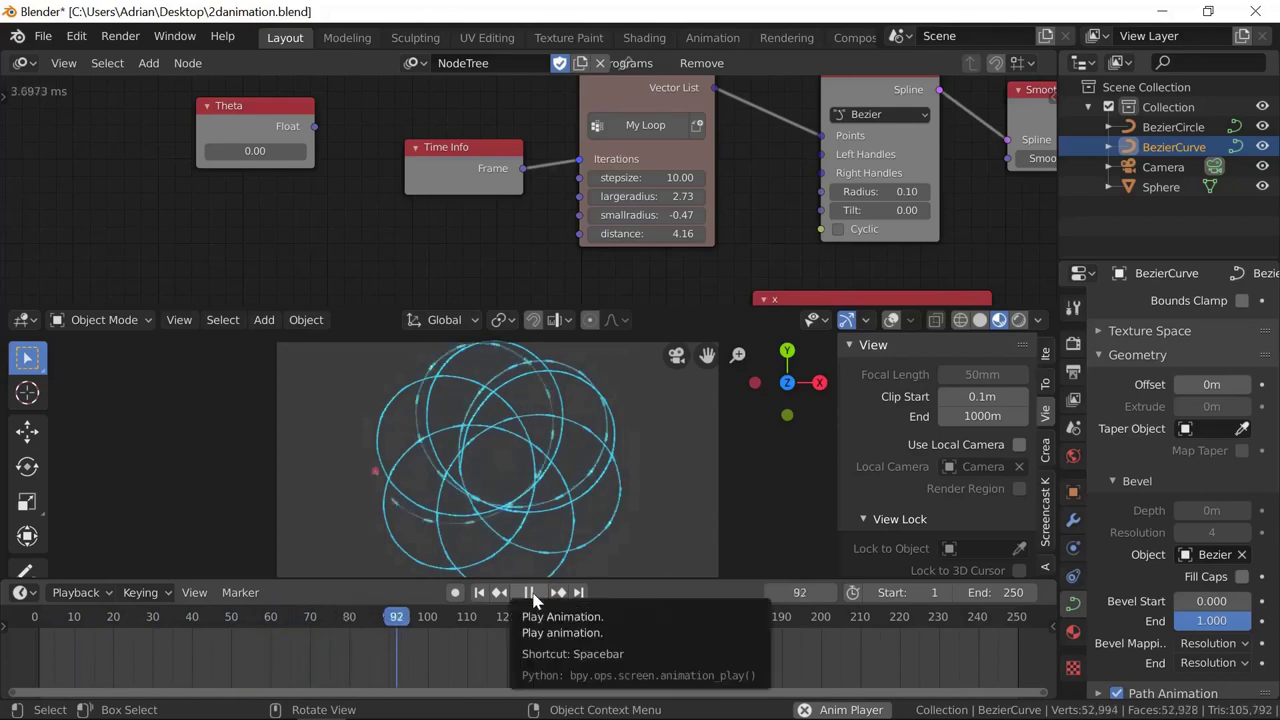
pyautogui.click(535, 596)
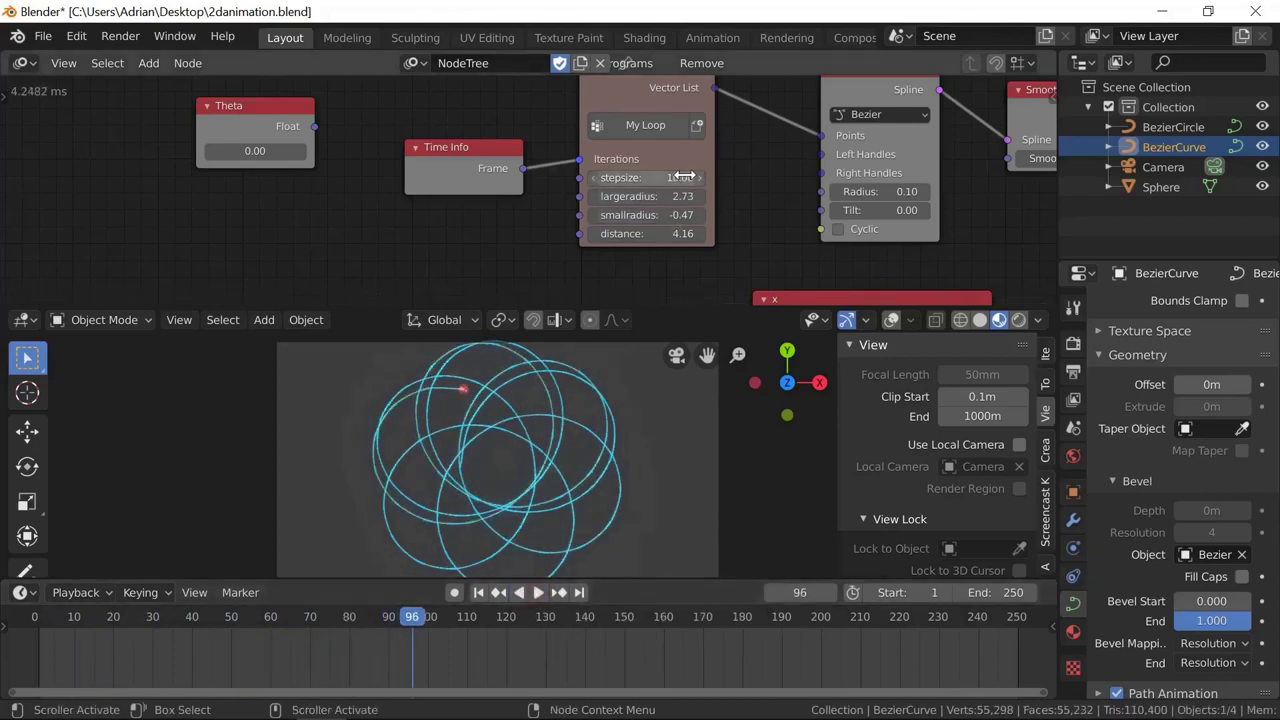
# Set the My Loop stepsize to 5.71 and largeradius to 1.80, playing the animation on to frame 141 between the two changes
pyautogui.moveTo(670, 177); pyautogui.dragTo(569, 215)
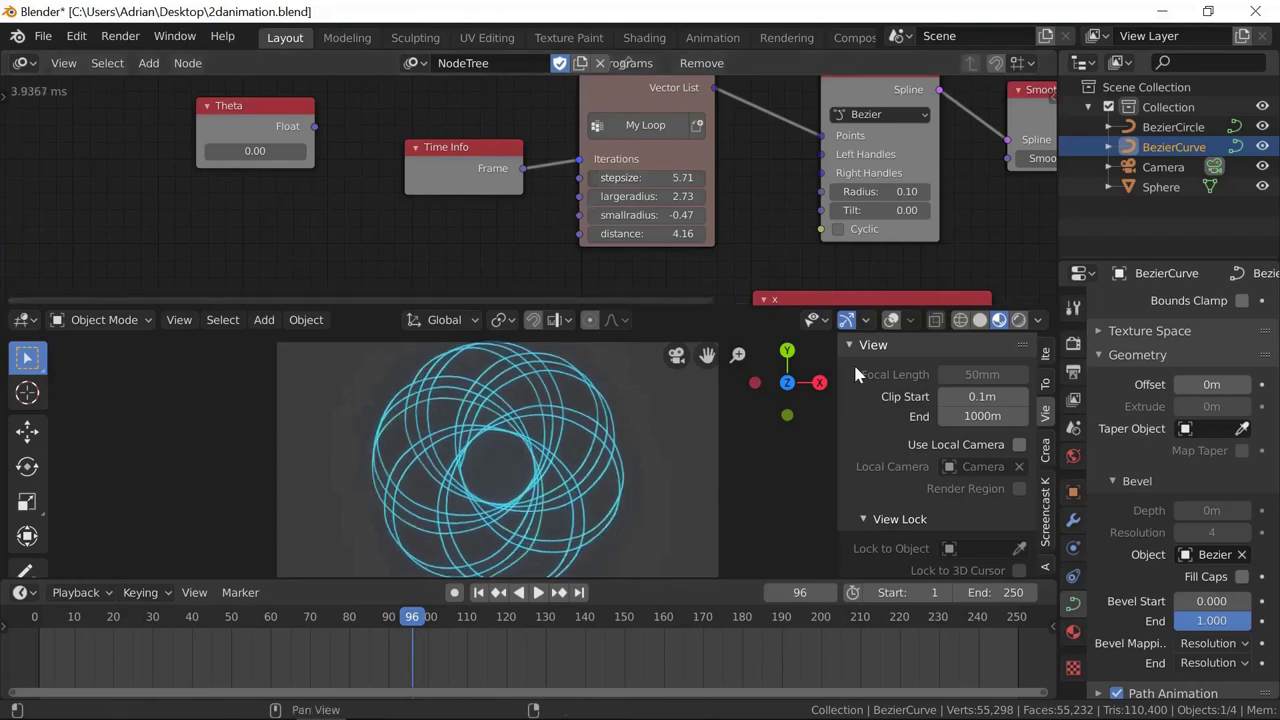
pyautogui.click(537, 593)
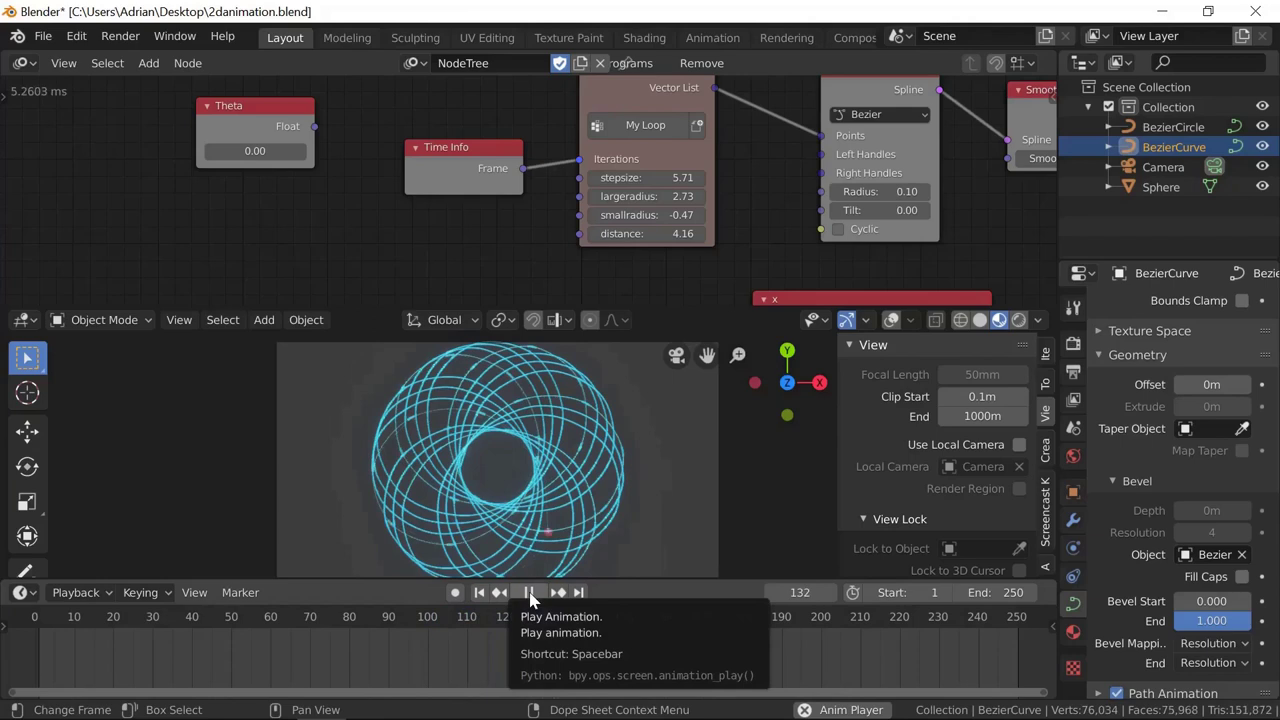
pyautogui.click(530, 593)
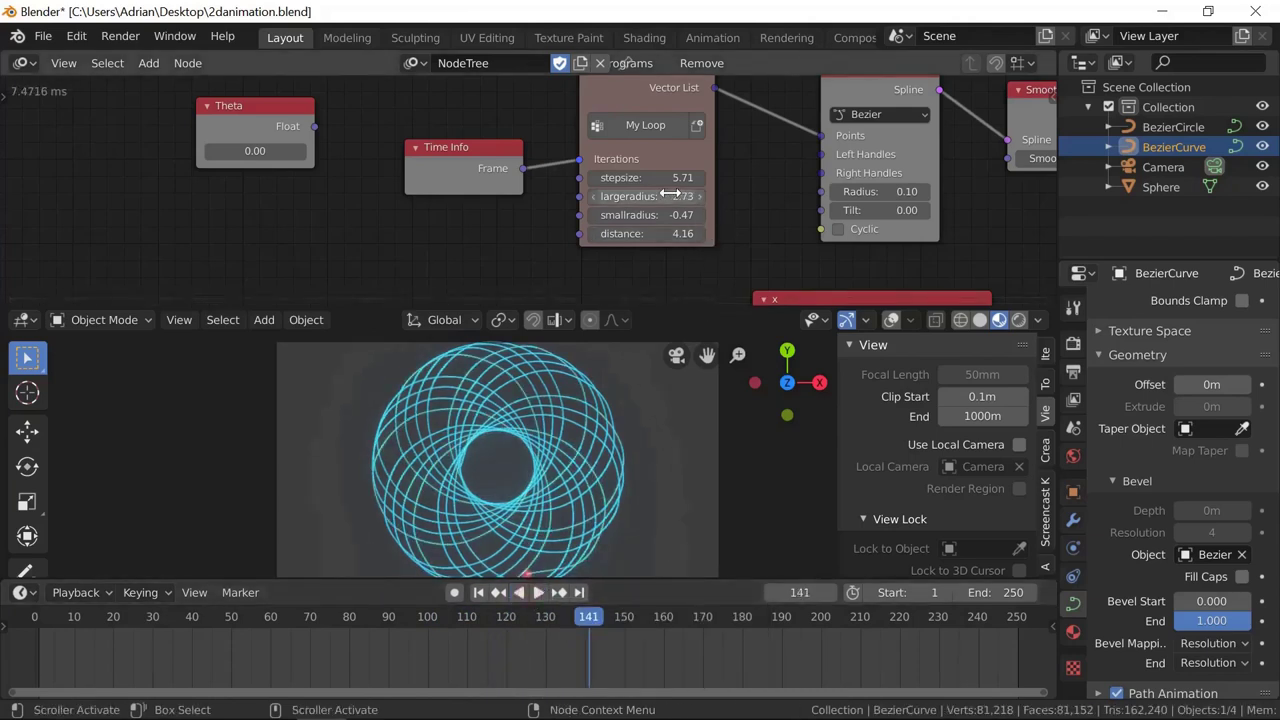
pyautogui.moveTo(676, 196); pyautogui.dragTo(643, 197)
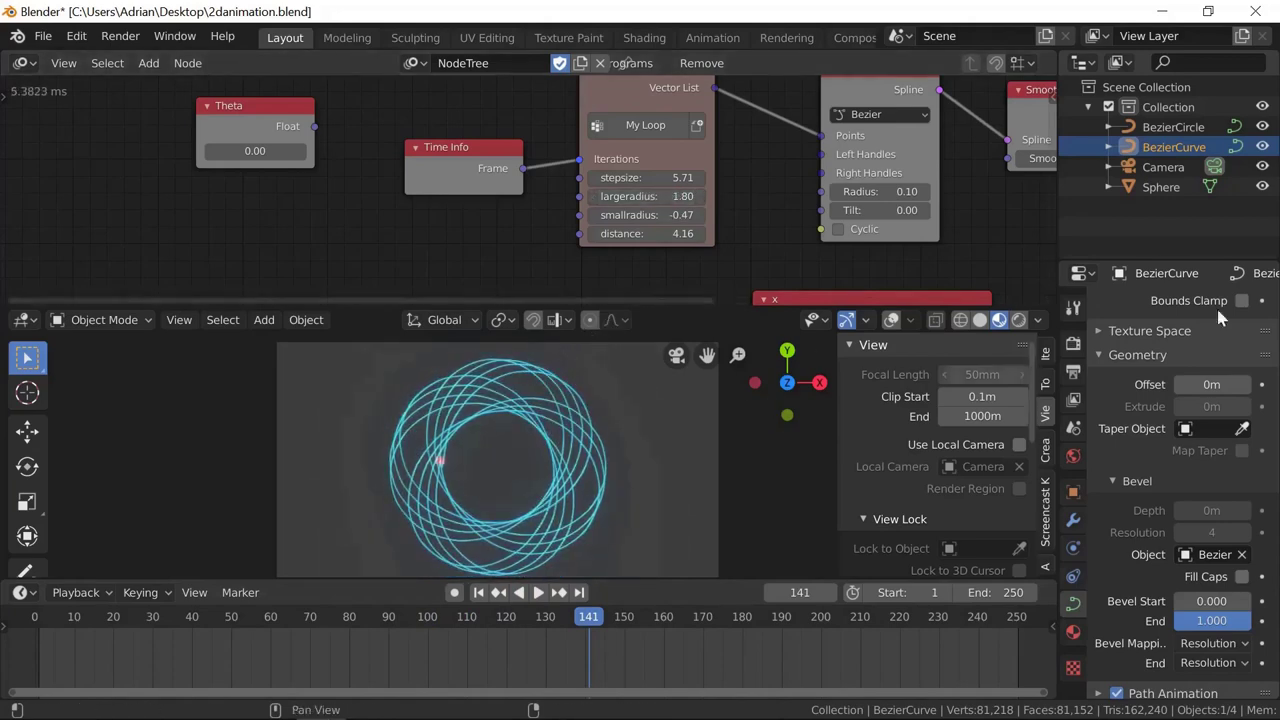
# Hide the Sphere, then replace Time Info's link to My Loop's Iterations input with a fixed value of 741
pyautogui.click(1262, 187)
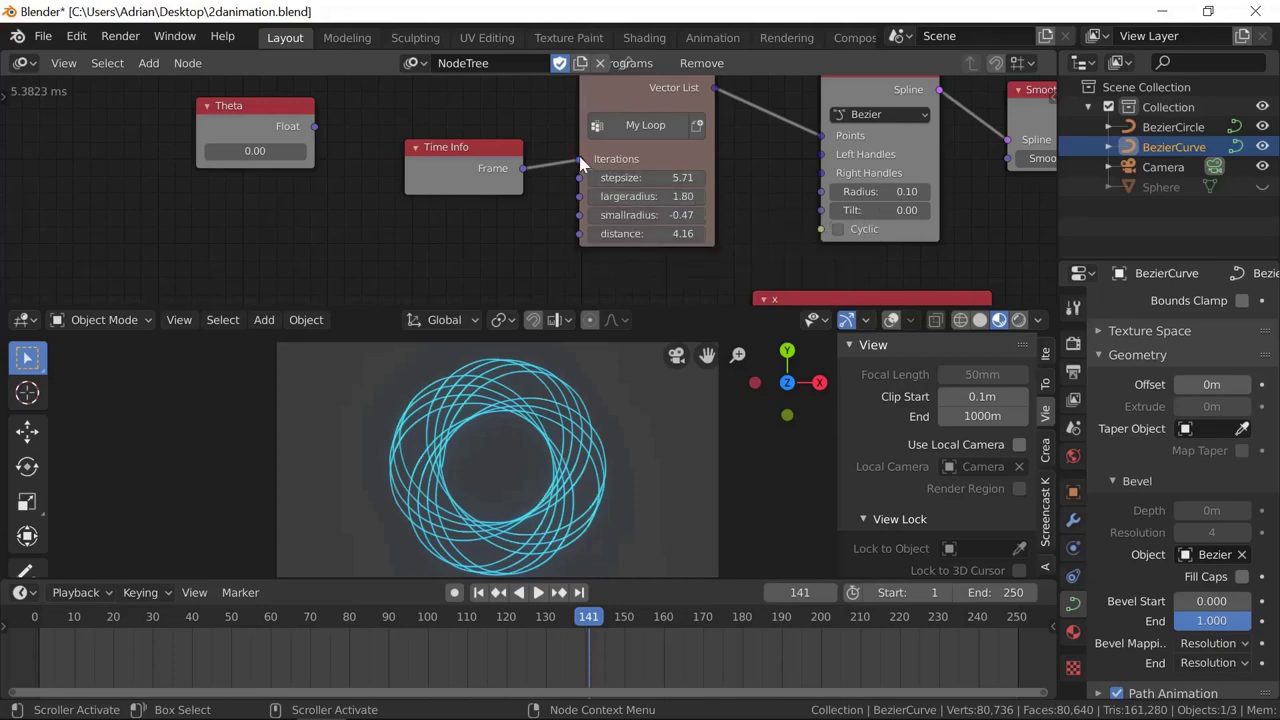
pyautogui.moveTo(581, 163); pyautogui.dragTo(545, 200)
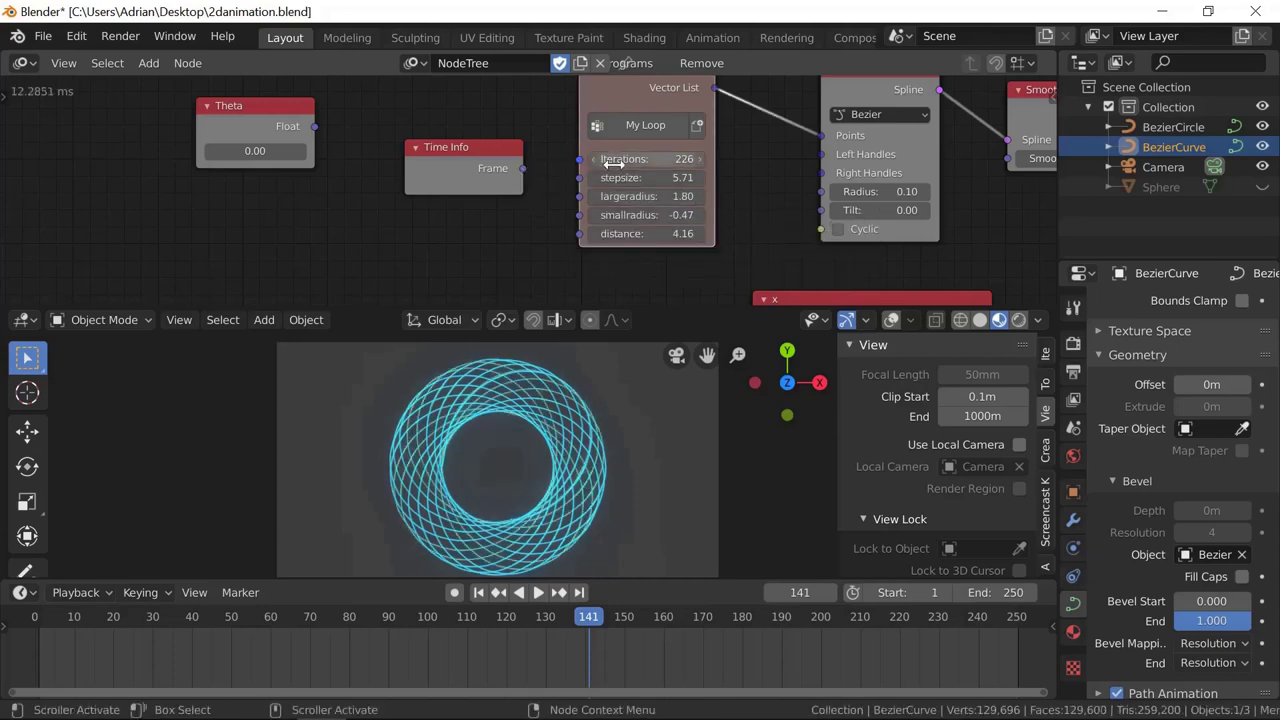
pyautogui.moveTo(614, 160); pyautogui.dragTo(1038, 145)
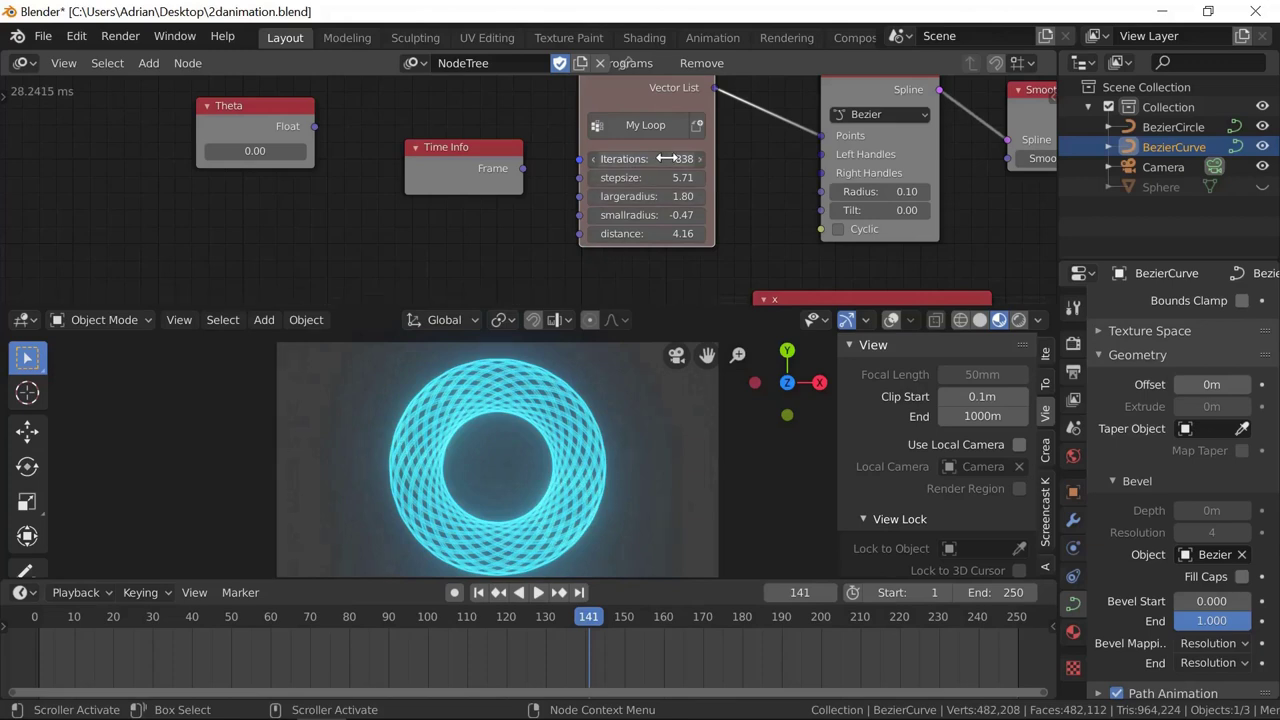
pyautogui.moveTo(617, 159); pyautogui.dragTo(570, 159)
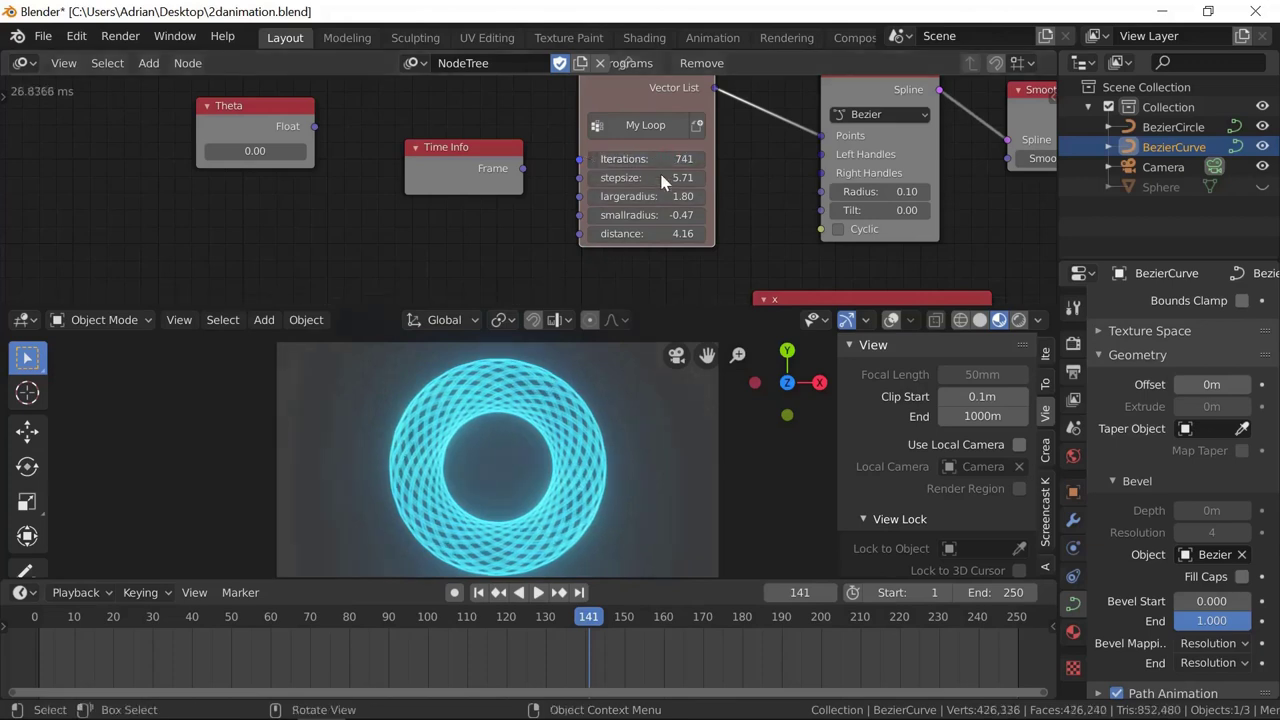
# Review the BezierCurve's material settings and set its Roughness to 0
pyautogui.click(1073, 632)
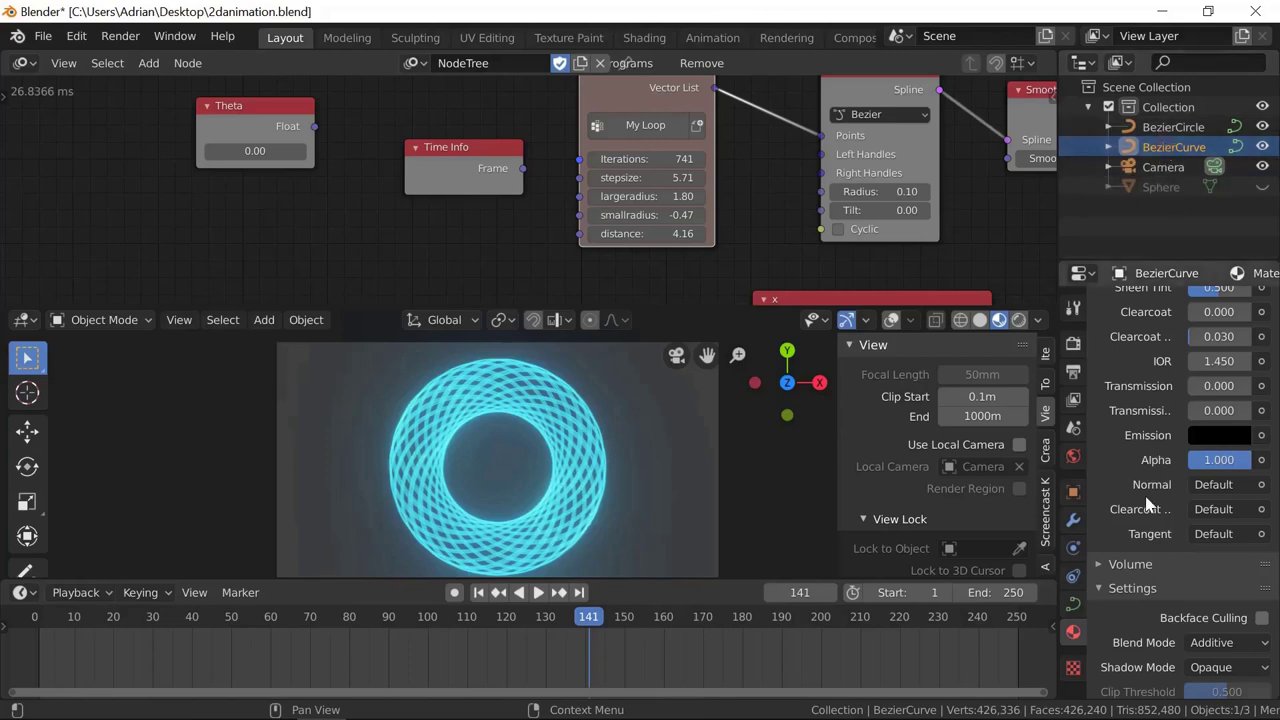
pyautogui.scroll(-2, 1185, 528)
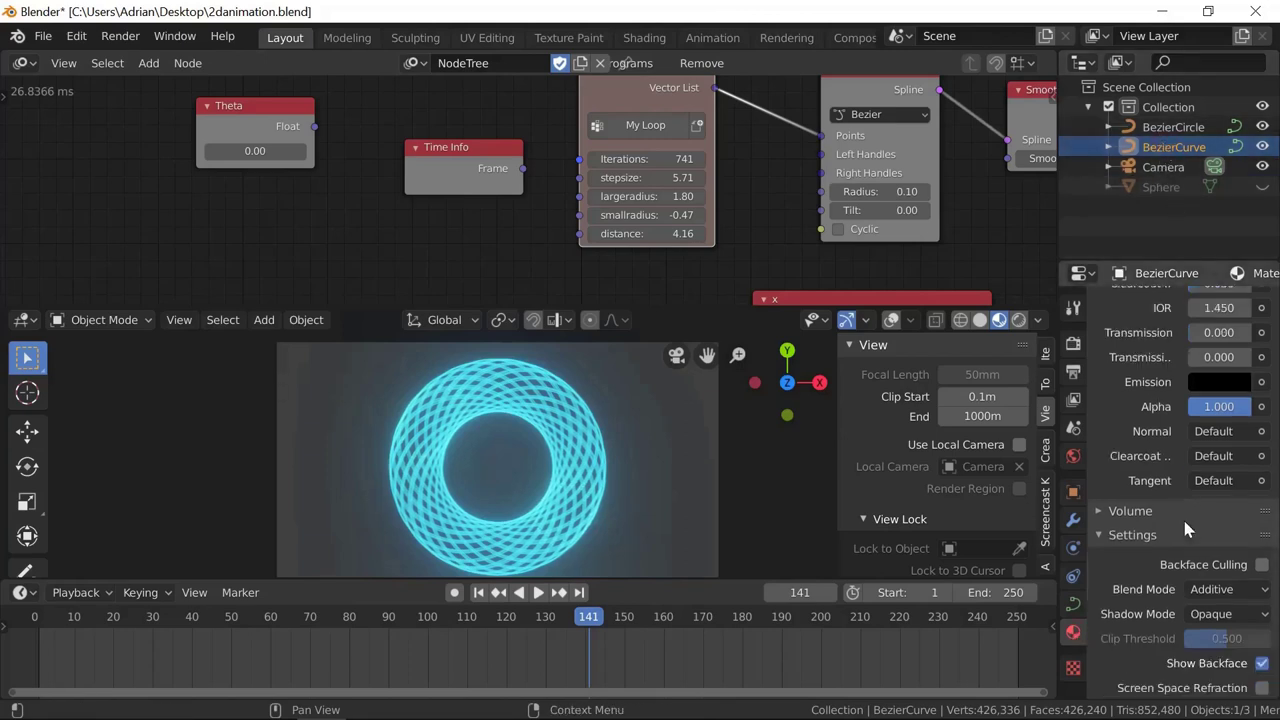
pyautogui.scroll(5, 1175, 393)
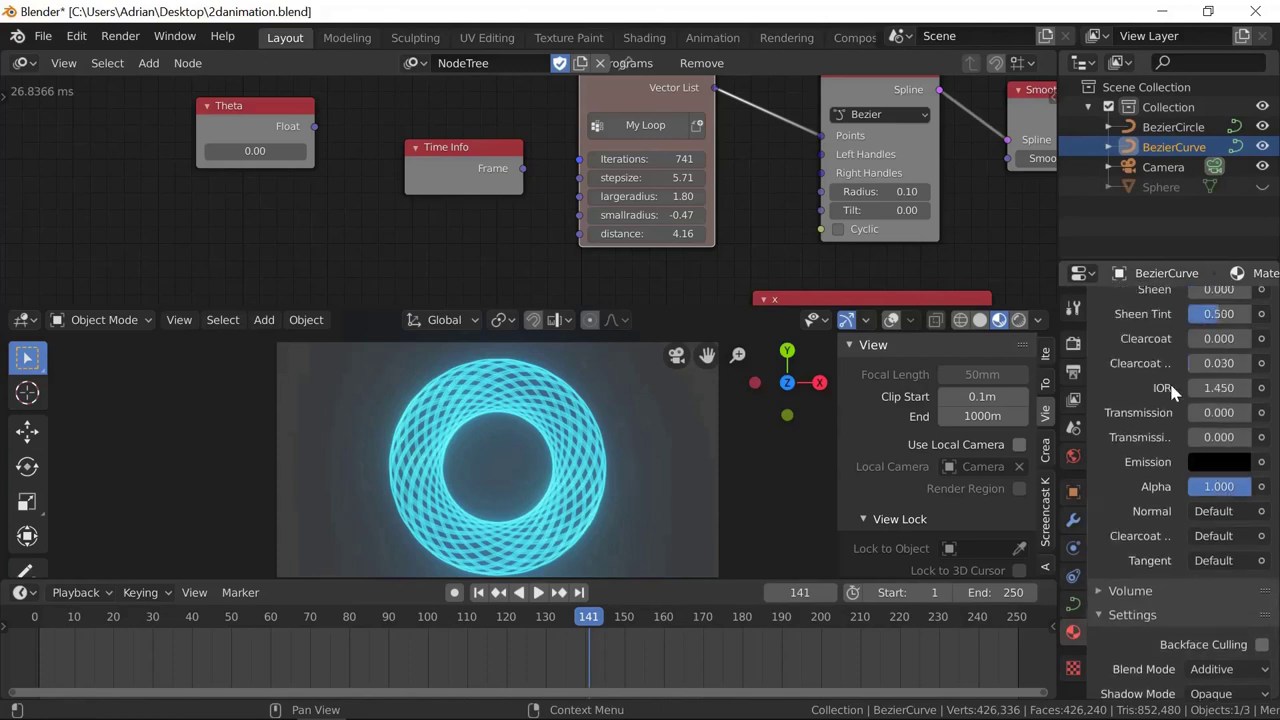
pyautogui.scroll(8, 1172, 392)
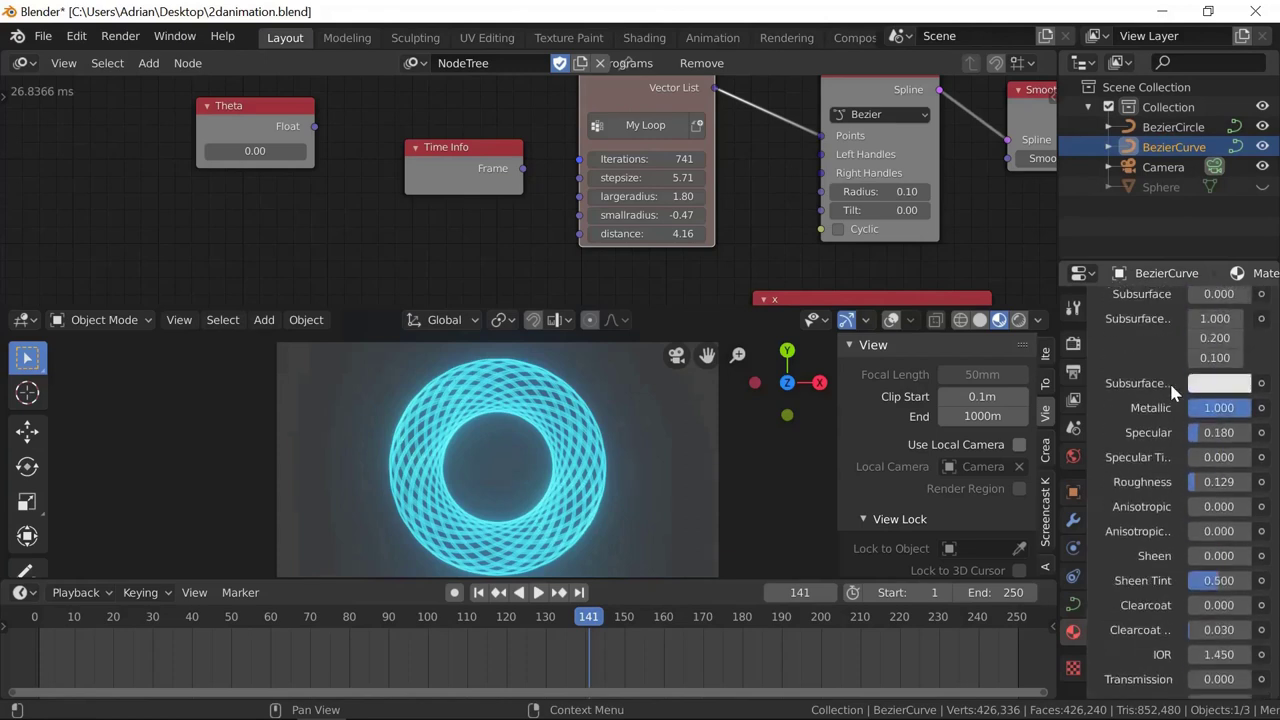
pyautogui.scroll(3, 1171, 386)
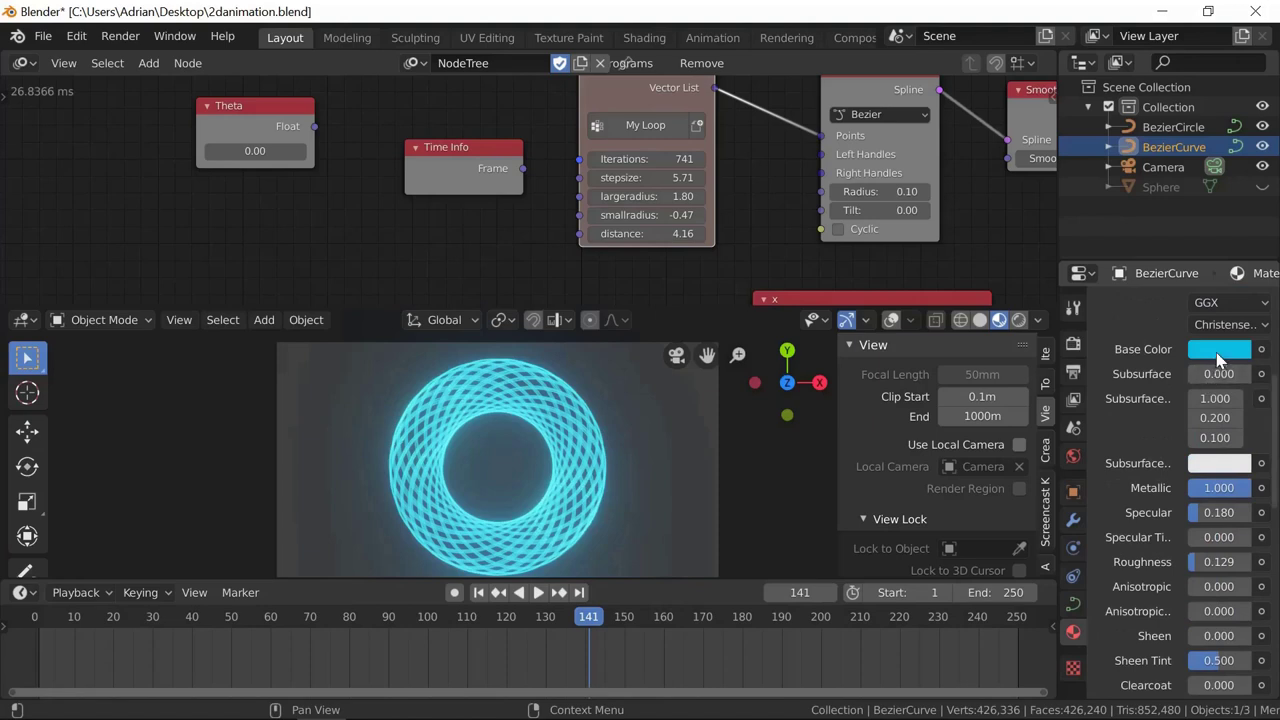
pyautogui.scroll(-3, 1216, 352)
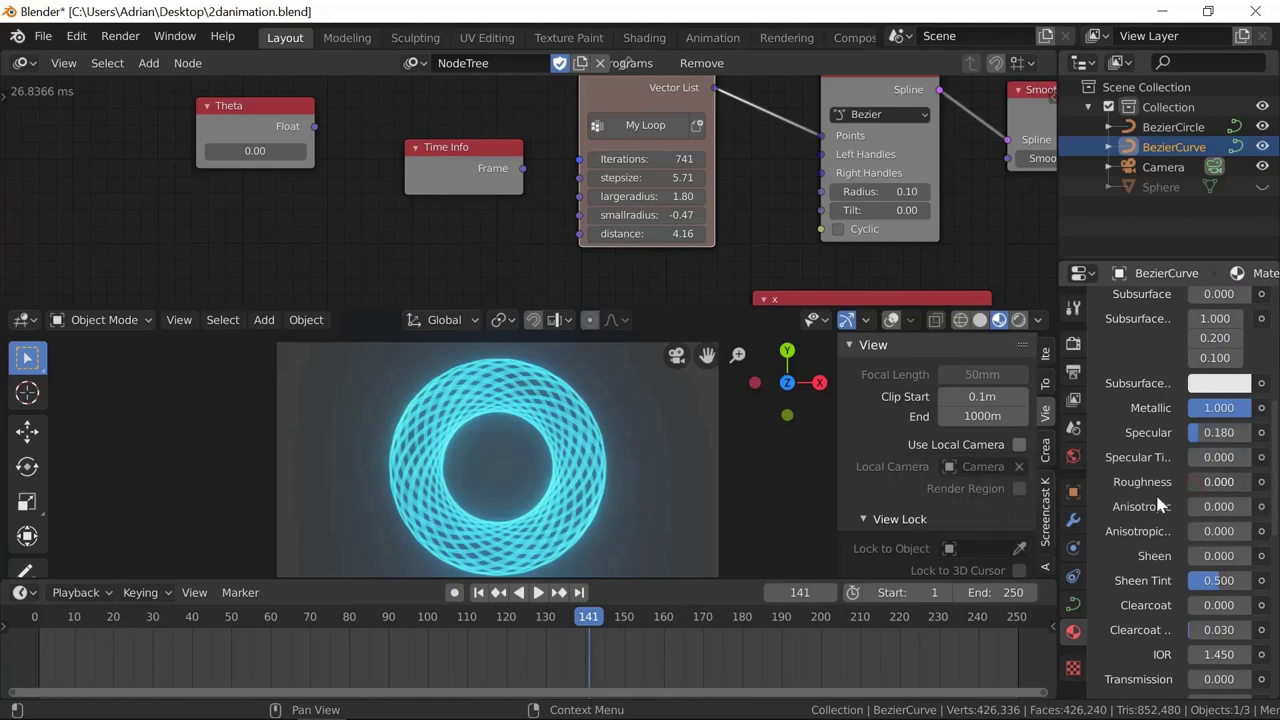
pyautogui.moveTo(1196, 488); pyautogui.dragTo(1197, 495)
pyautogui.press('BackSpace')
pyautogui.press('BackSpace')
# Try Opaque as the curve material's Blend Mode and return it to Additive
pyautogui.scroll(-10, 1250, 495)
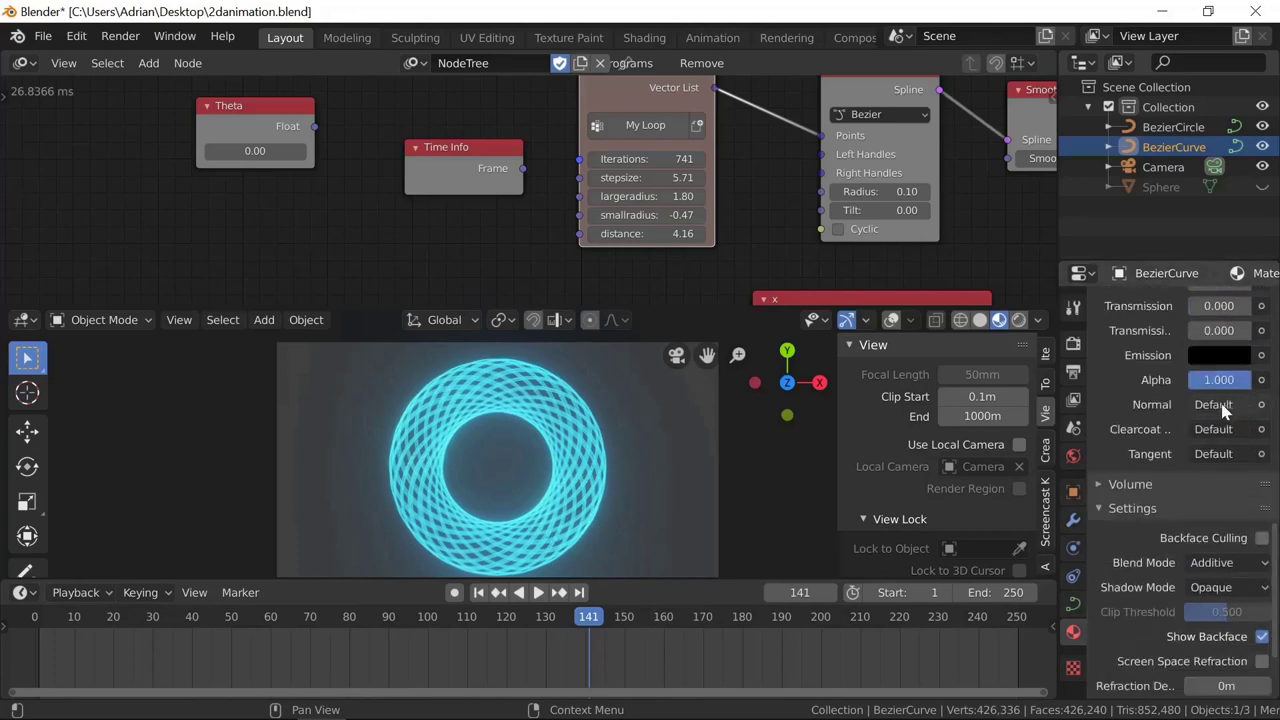
pyautogui.scroll(-4, 1216, 470)
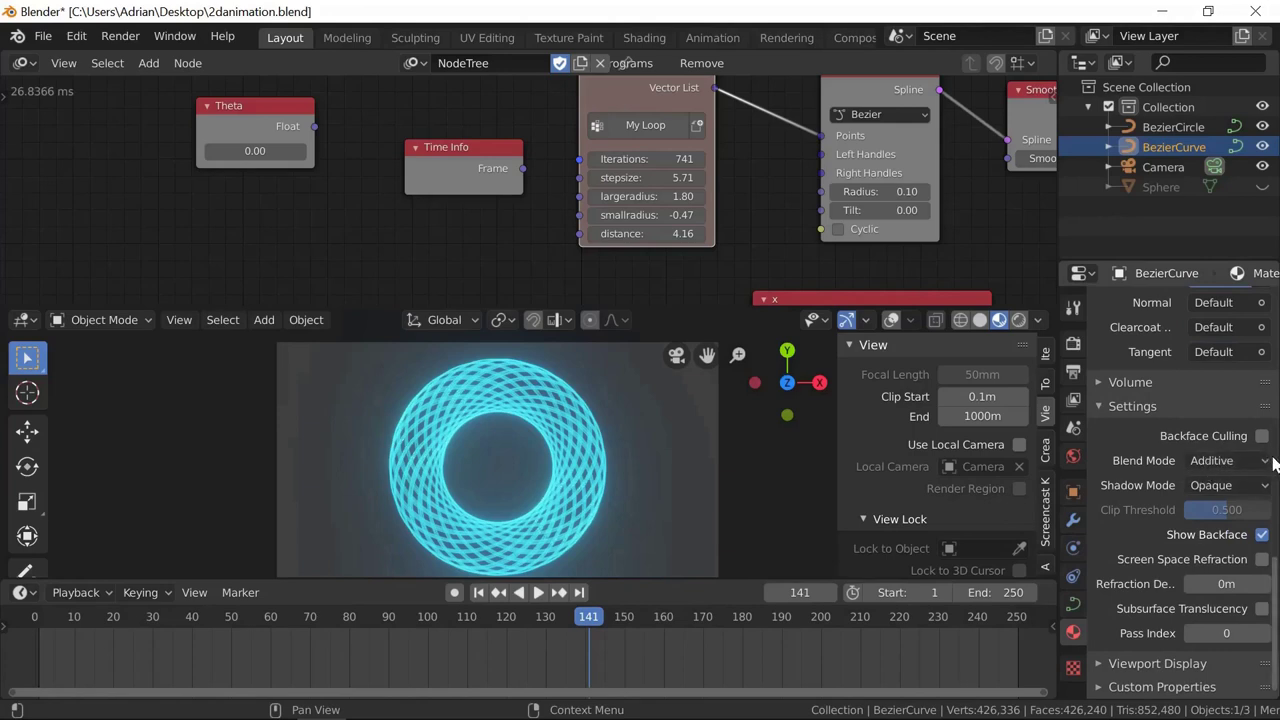
pyautogui.click(1264, 460)
pyautogui.click(1172, 490)
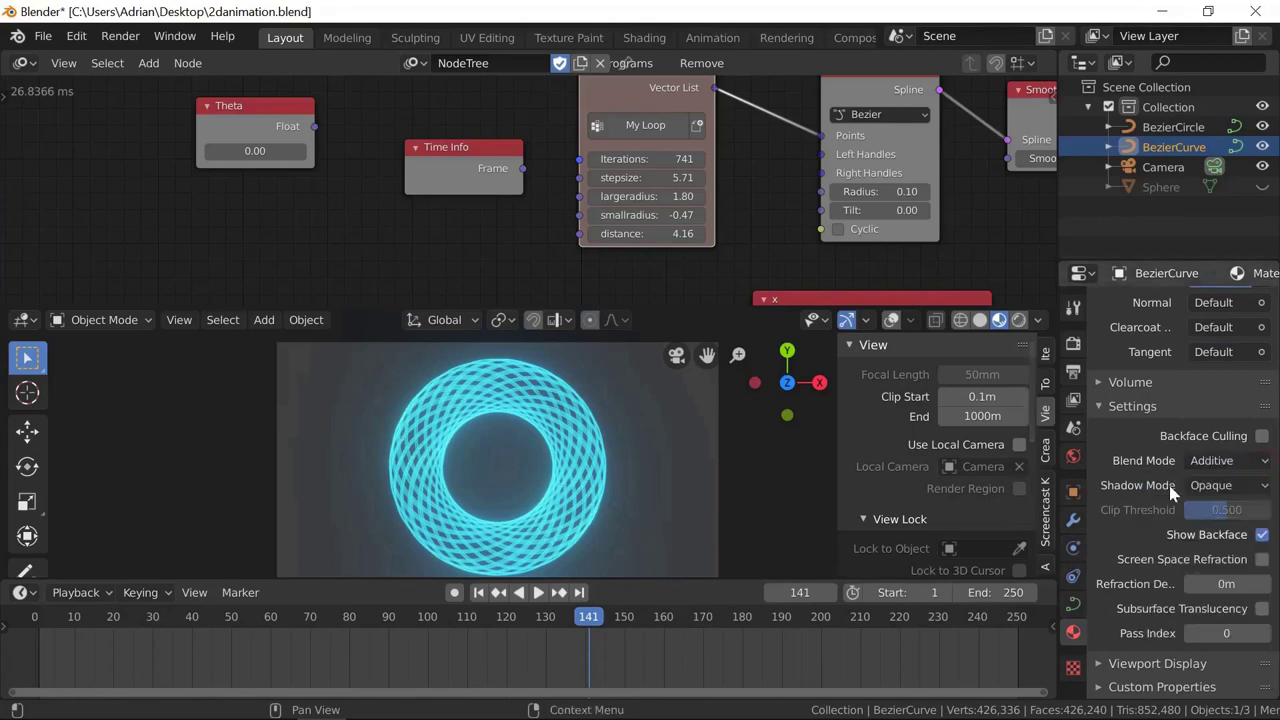
pyautogui.click(1262, 460)
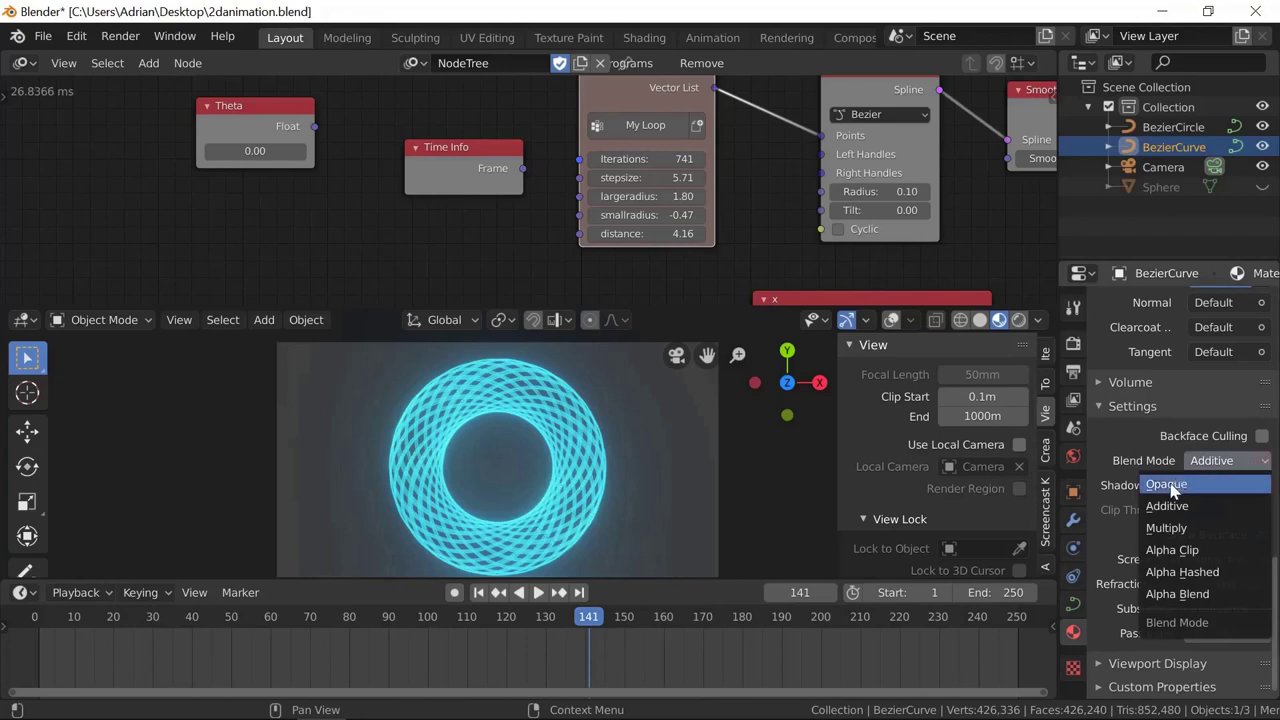
pyautogui.click(1172, 488)
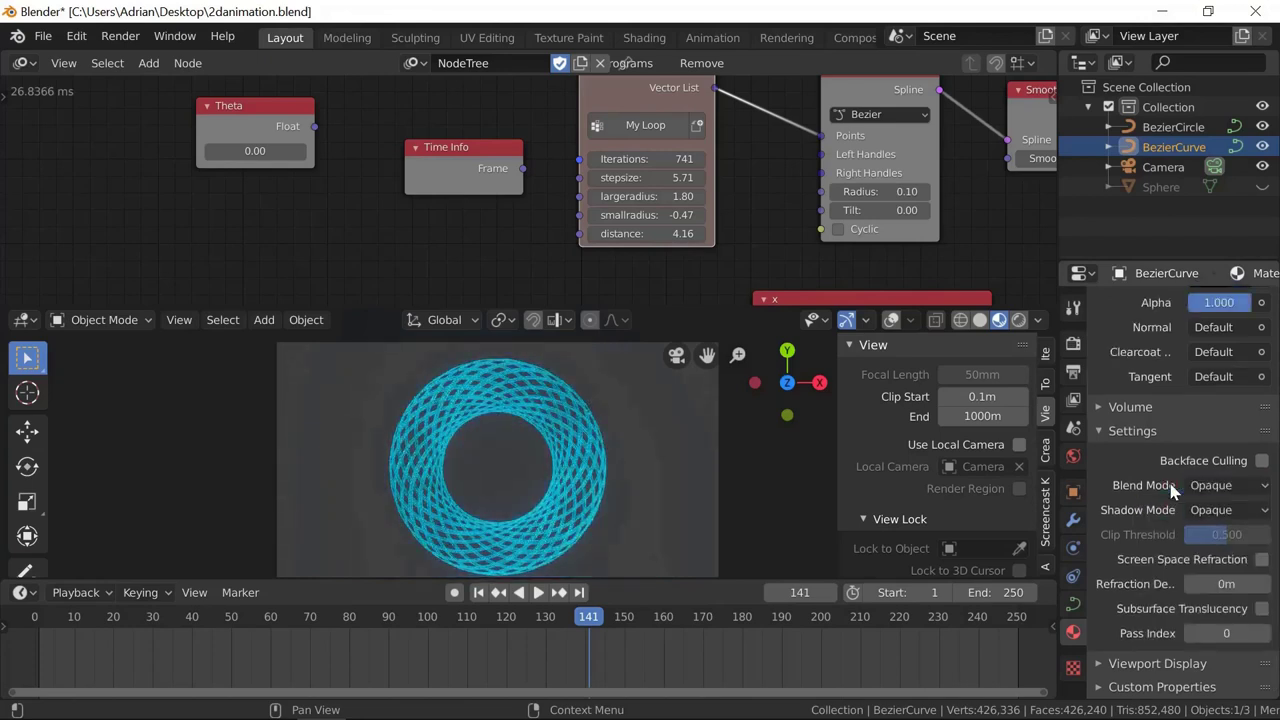
pyautogui.click(1266, 485)
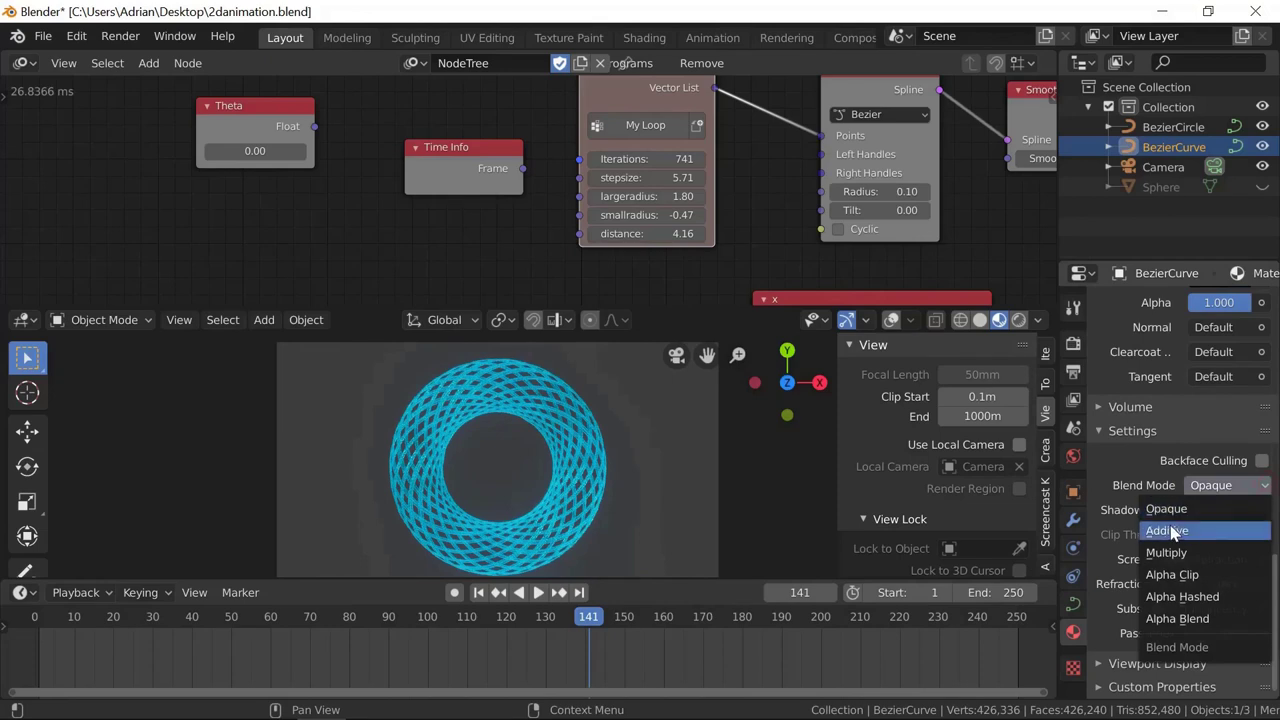
pyautogui.click(1175, 531)
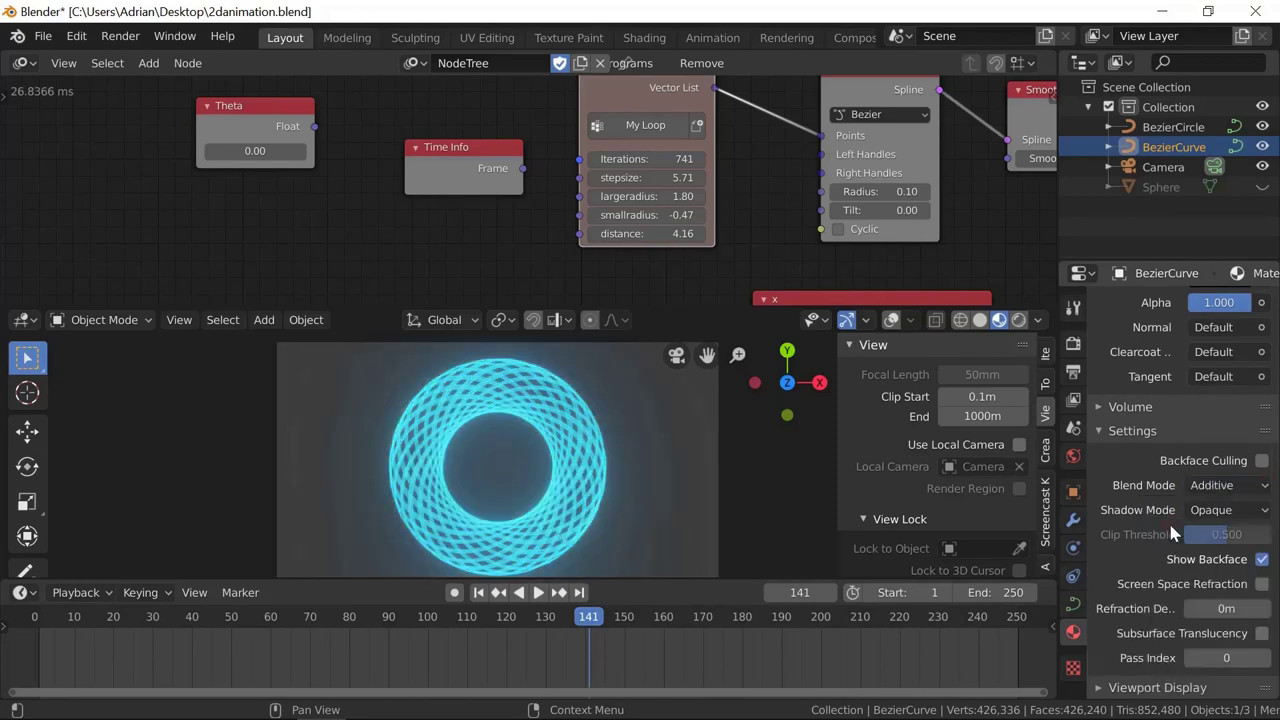
# Try the material's Multiply blend mode before restoring Additive, and switch Screen Space Refraction on and off again
pyautogui.click(1266, 486)
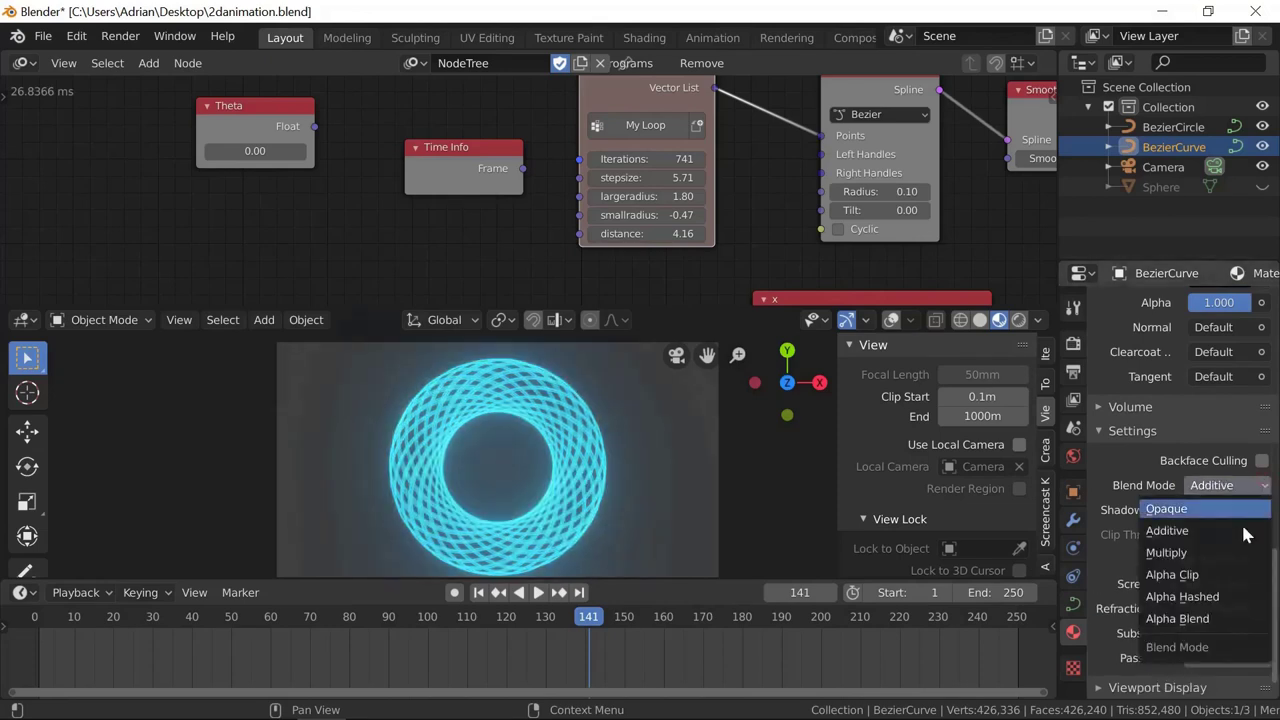
pyautogui.click(1165, 553)
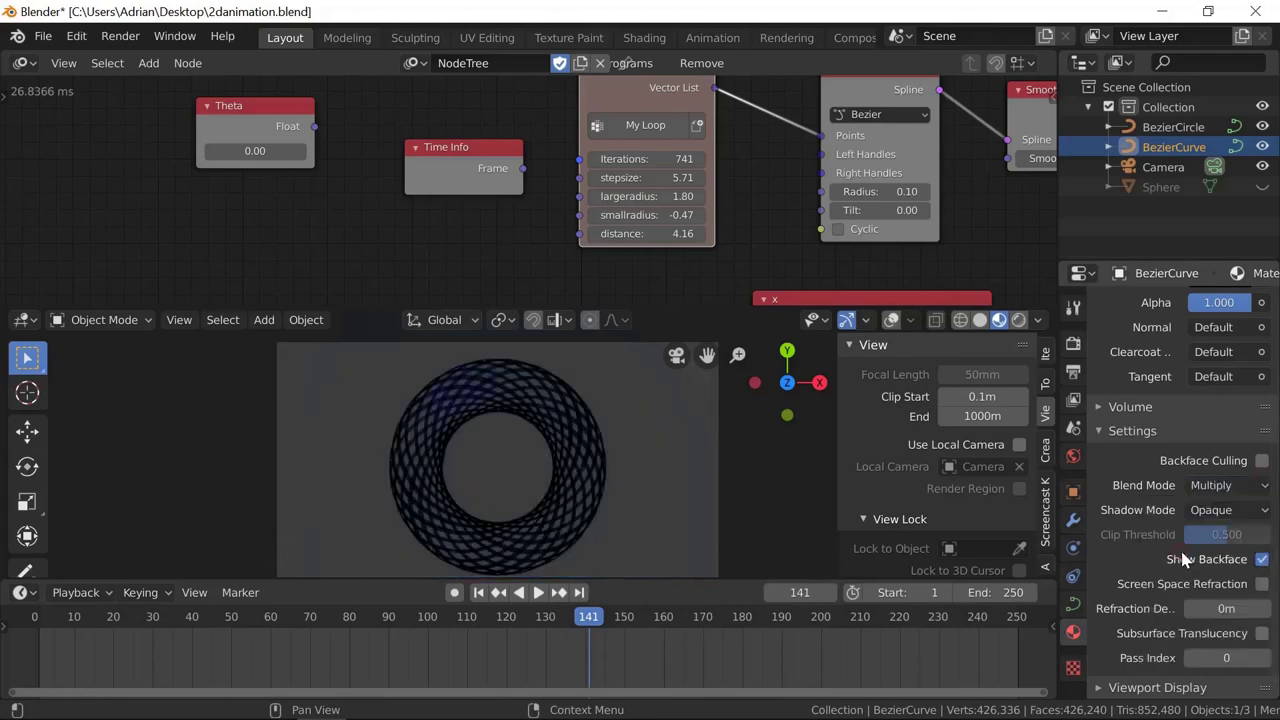
pyautogui.click(1266, 486)
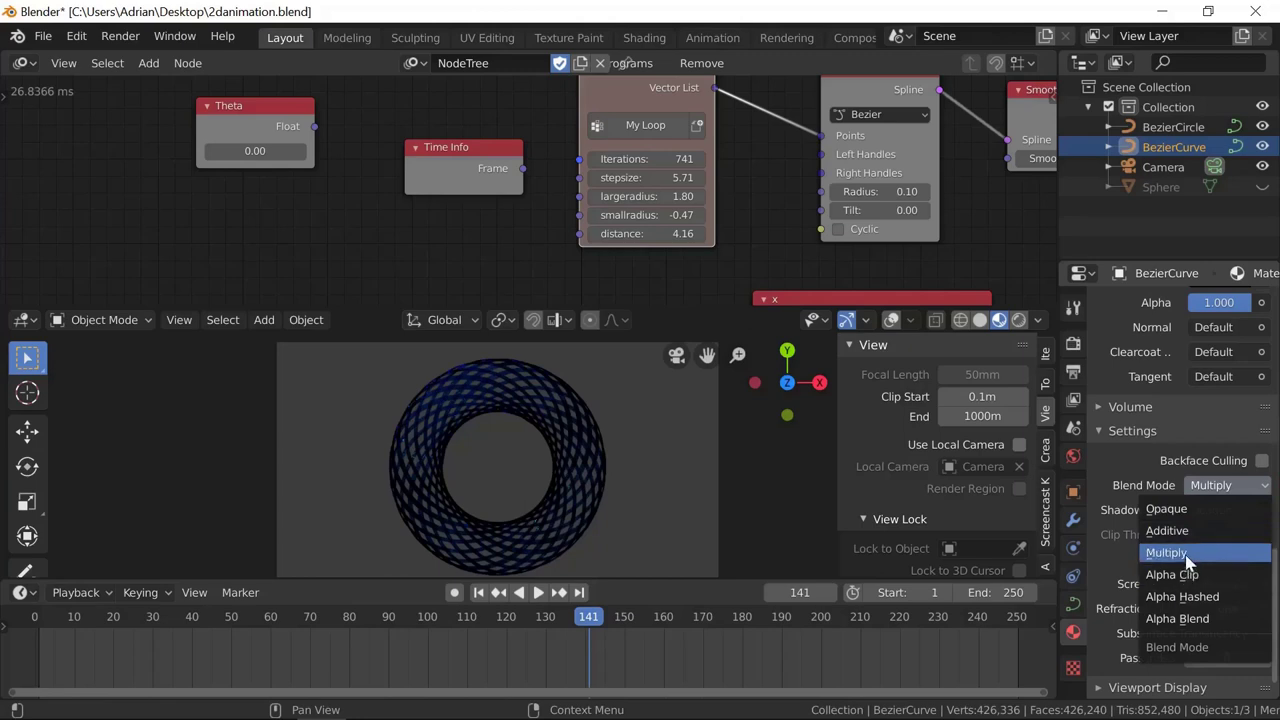
pyautogui.click(1166, 531)
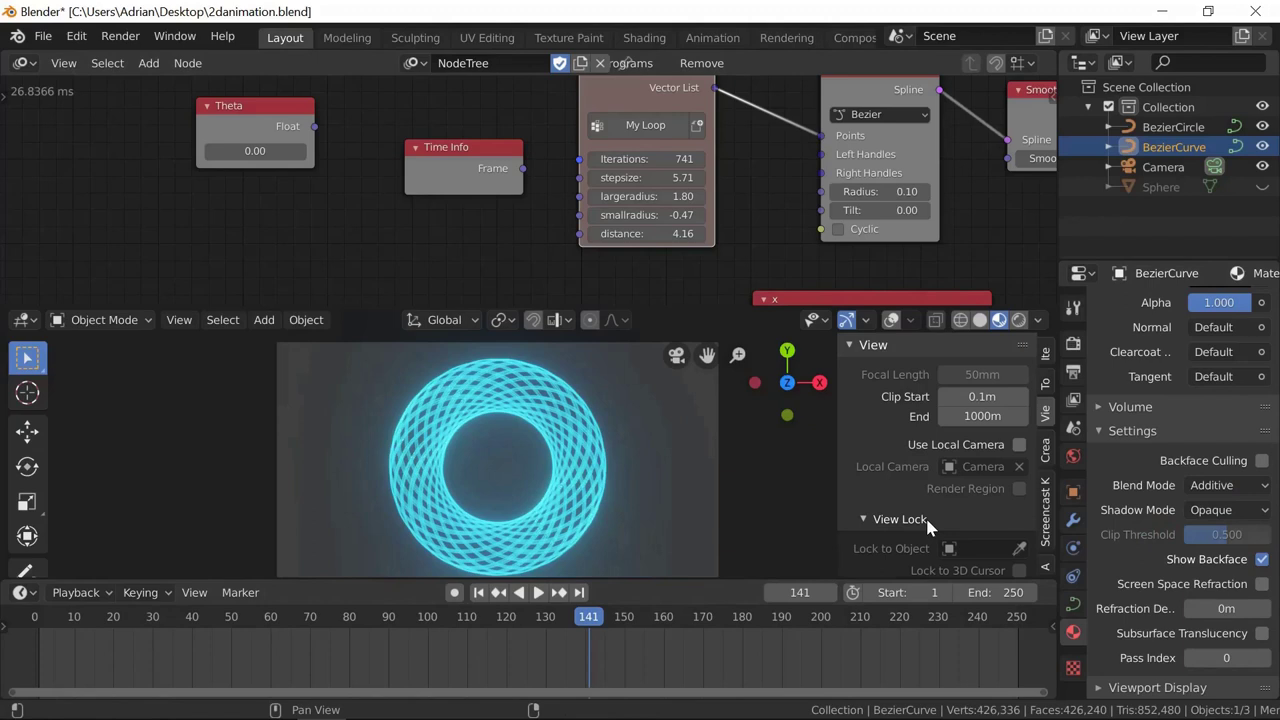
pyautogui.click(1262, 585)
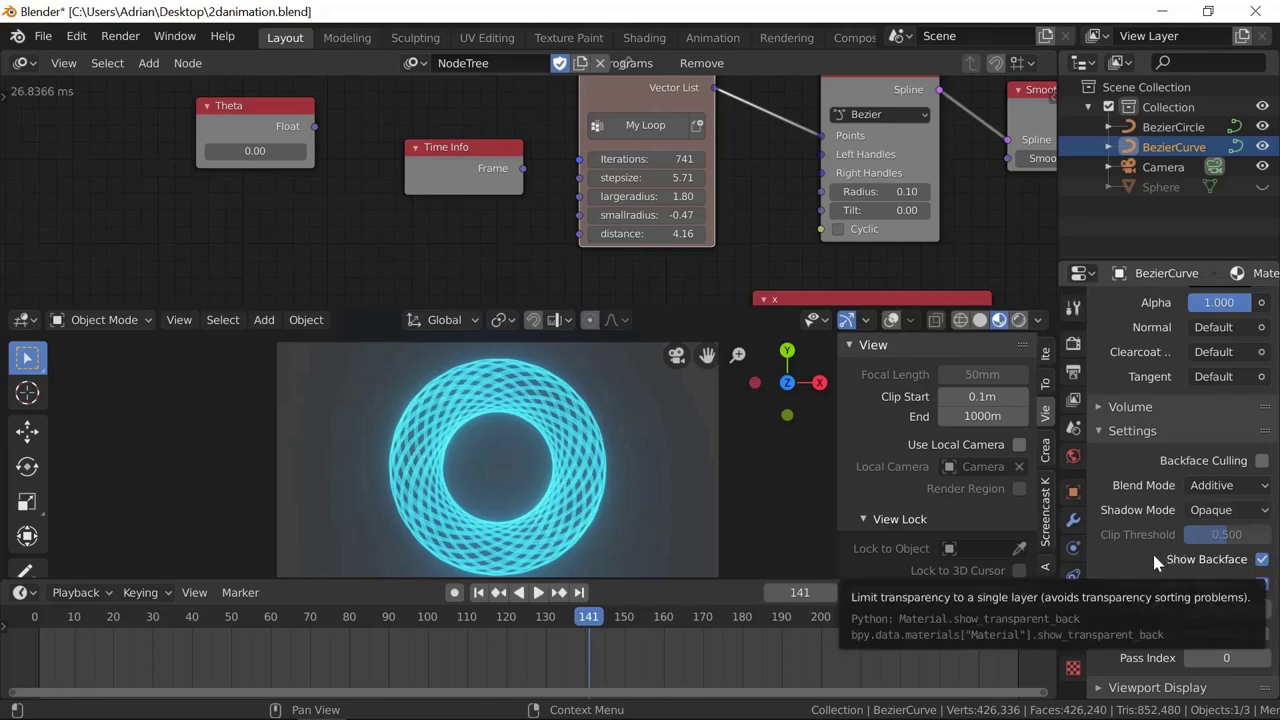
pyautogui.click(1262, 585)
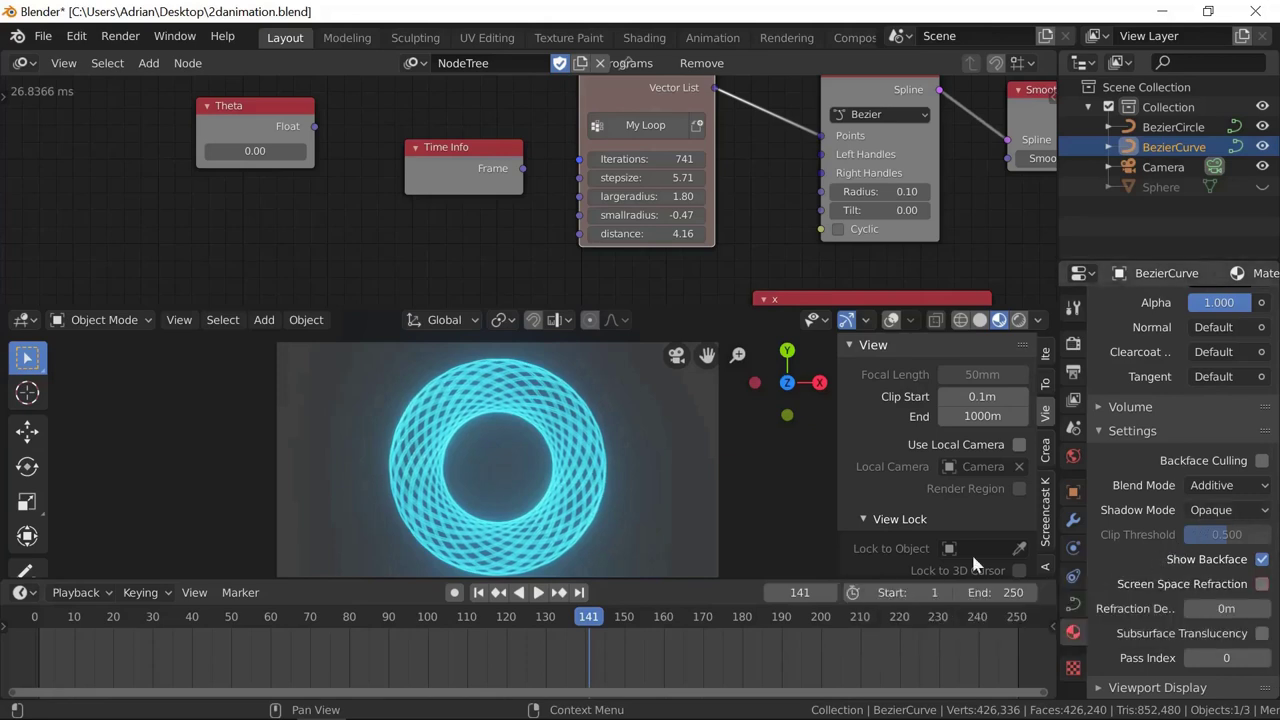